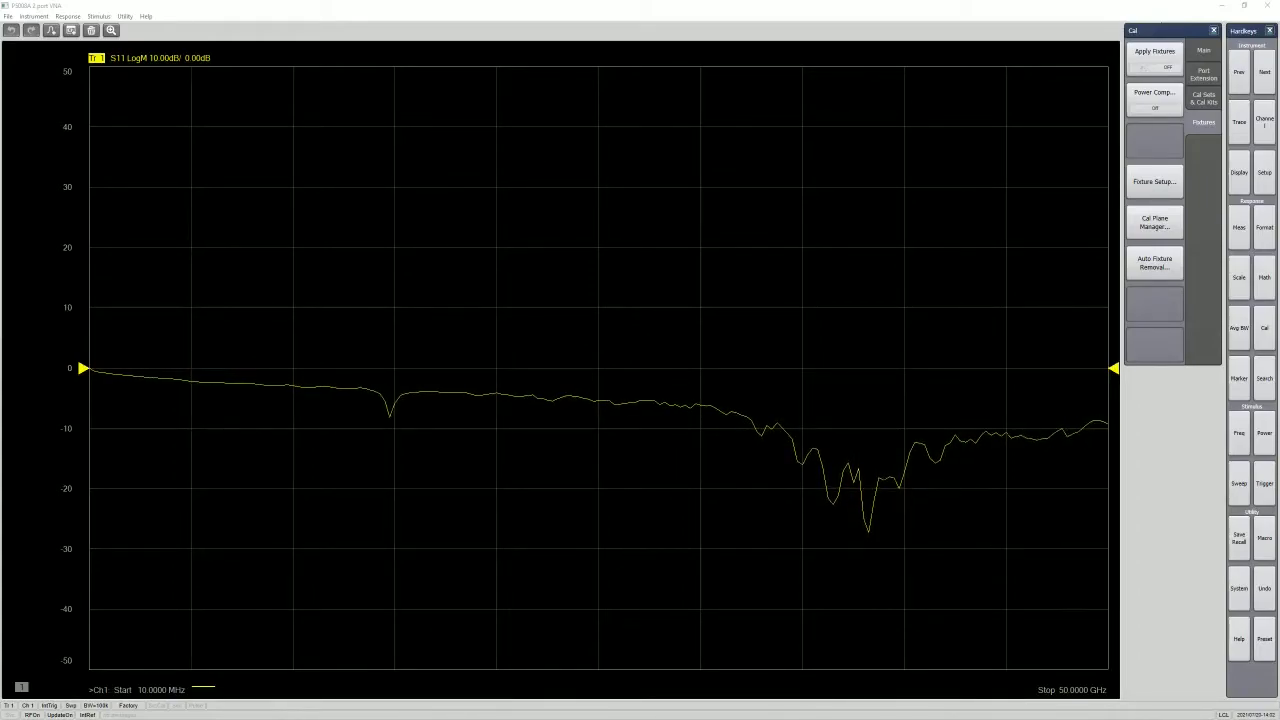
Step: View the cable and cal plane diagram, then close it to return to the S11 trace
key(alt+Tab)
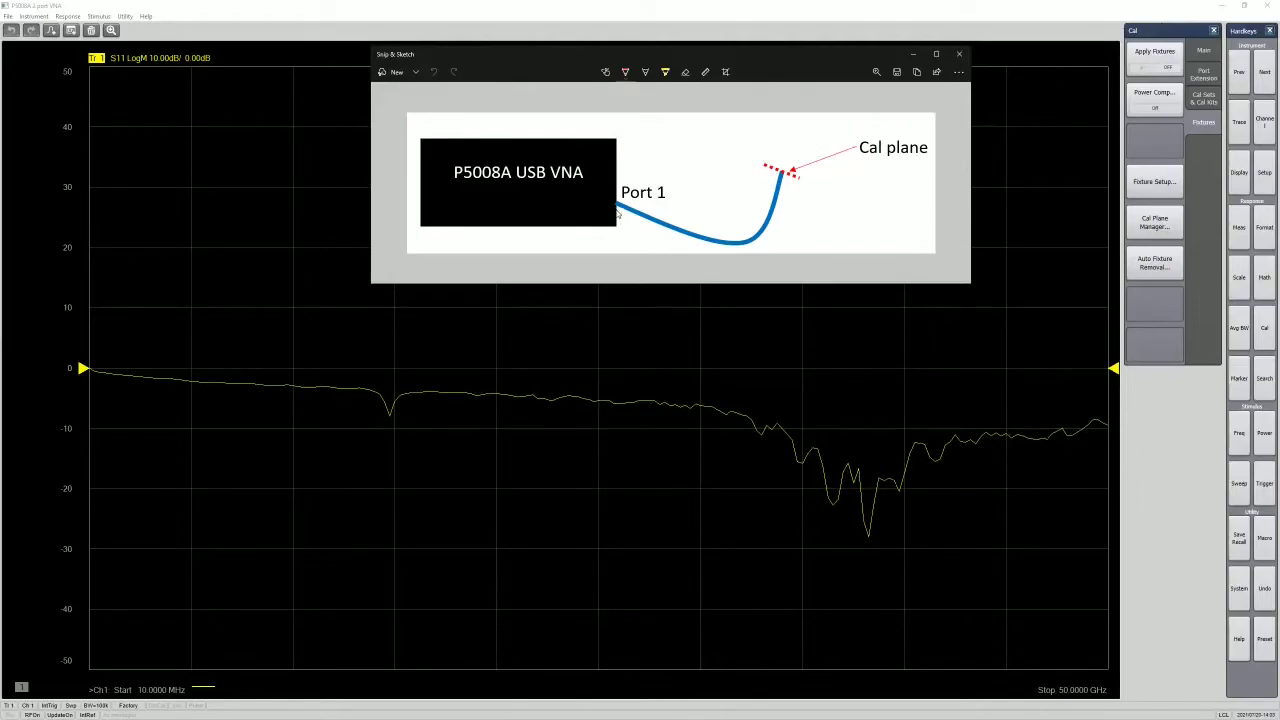
click(1046, 176)
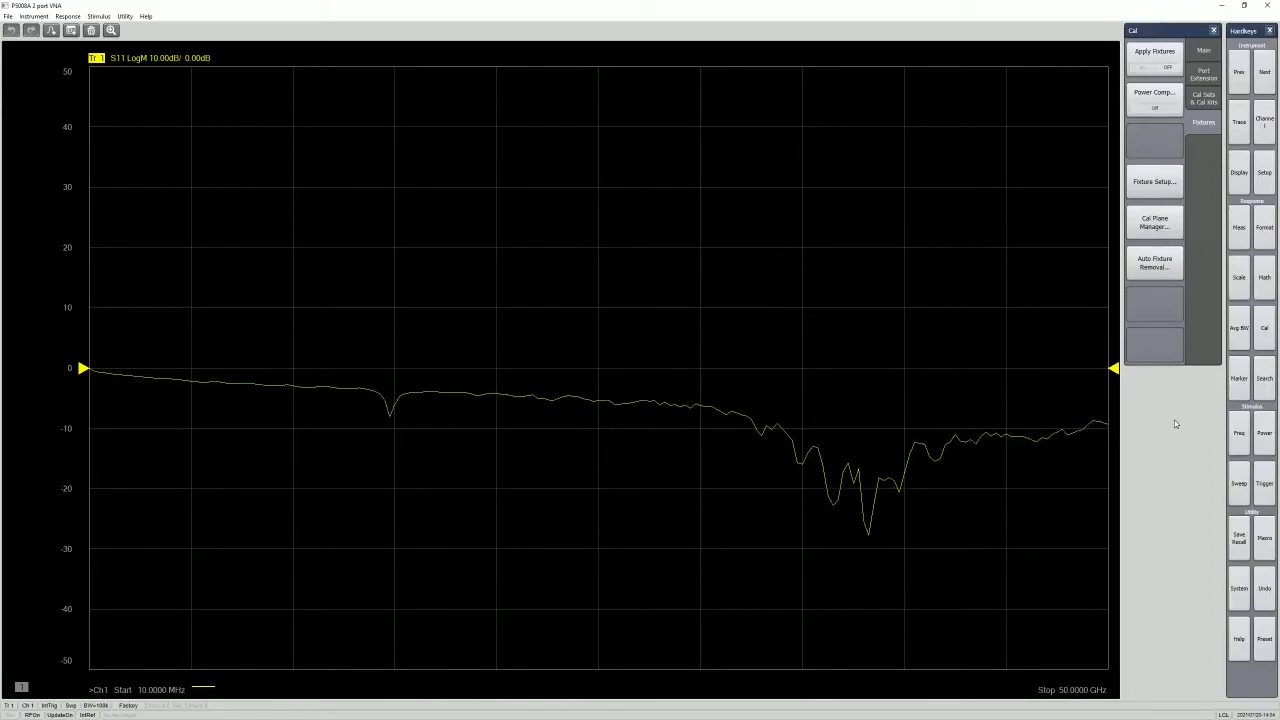
Step: Dismiss the Port Extensions dialog unchanged, then preset the analyzer
click(1203, 74)
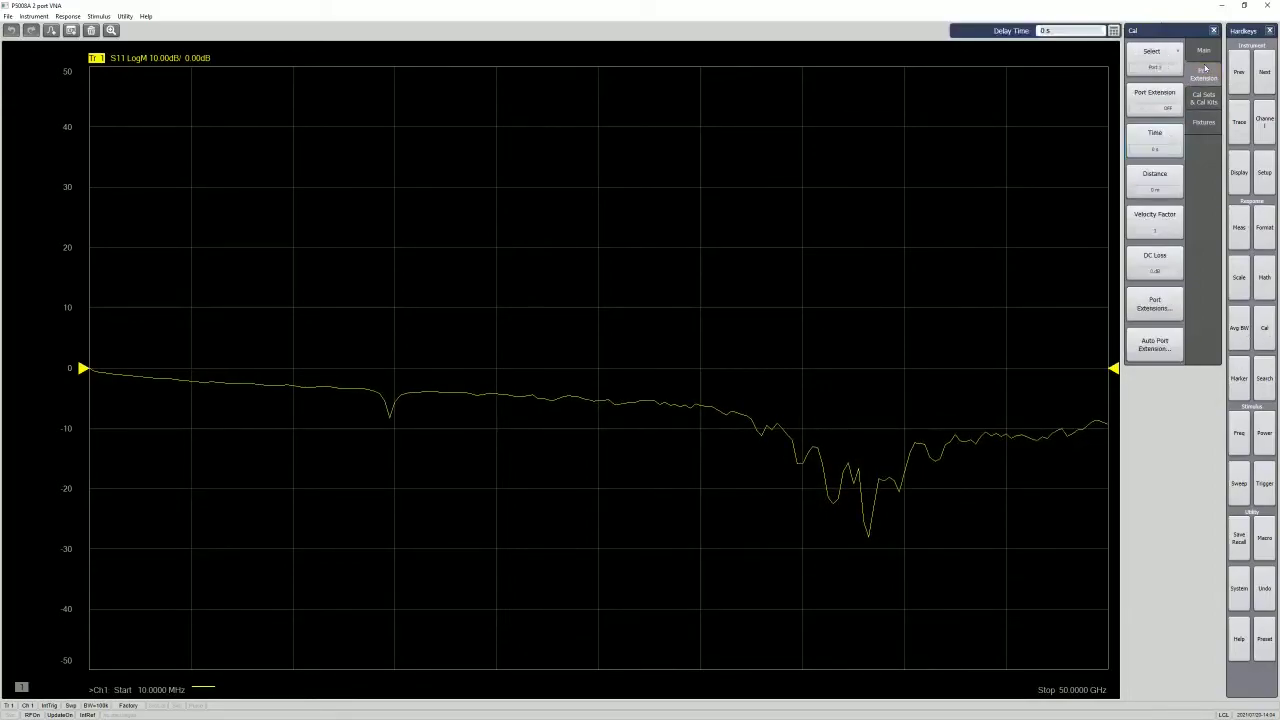
click(1176, 306)
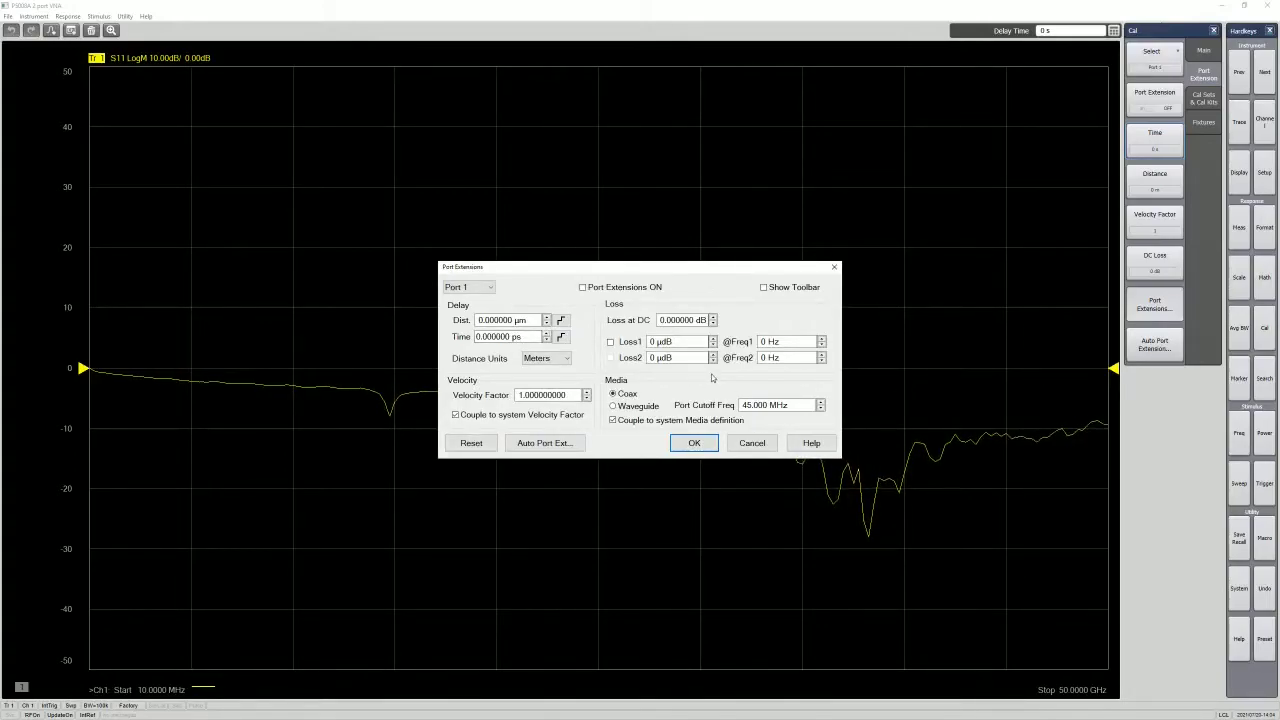
click(752, 443)
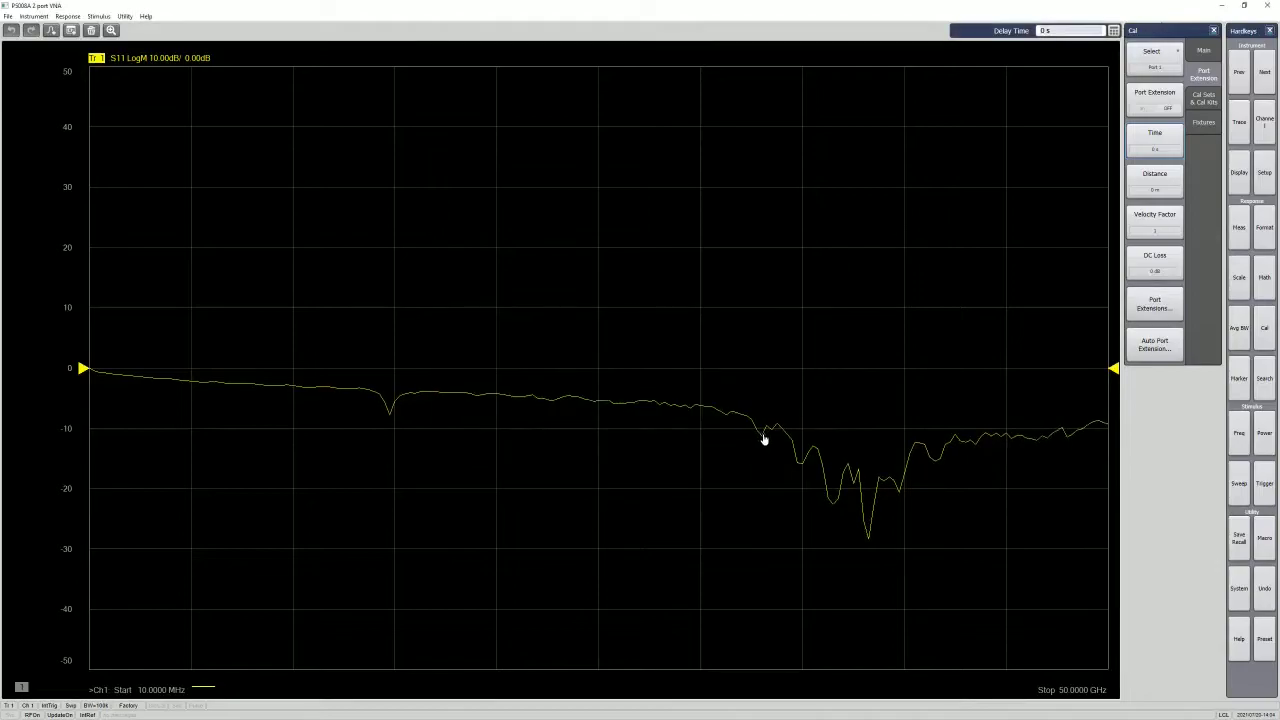
click(1265, 639)
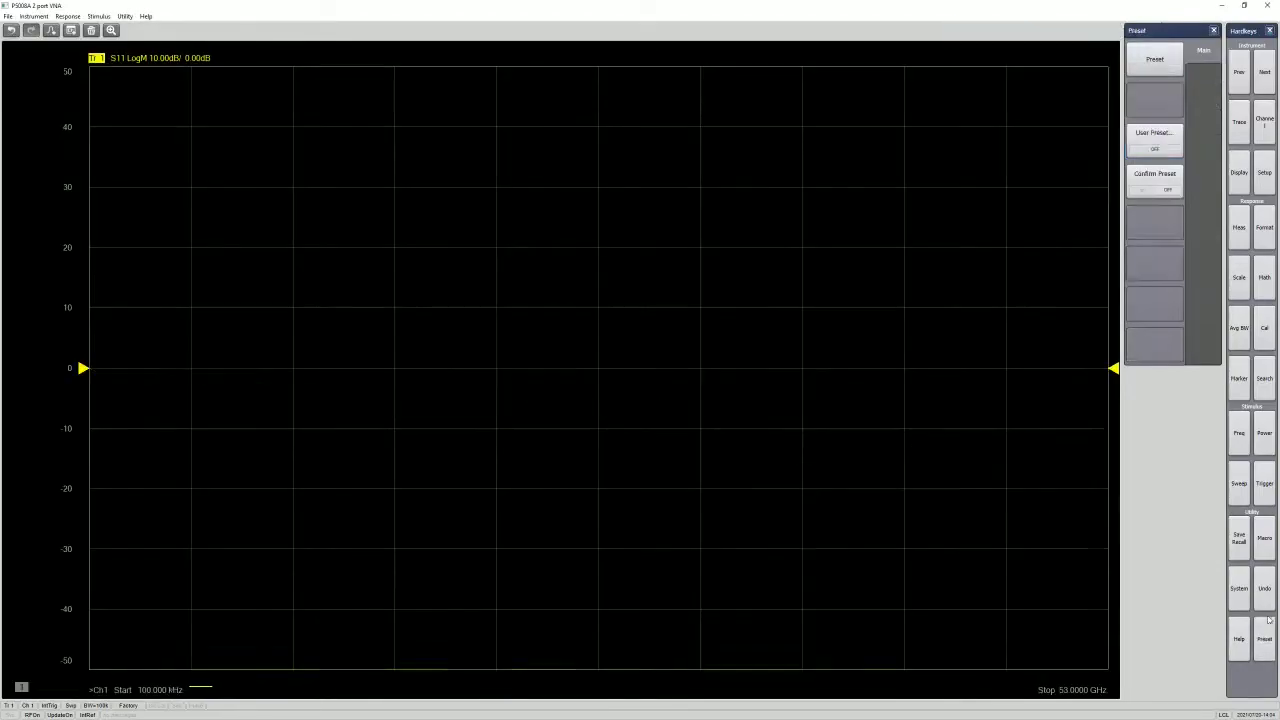
click(1155, 59)
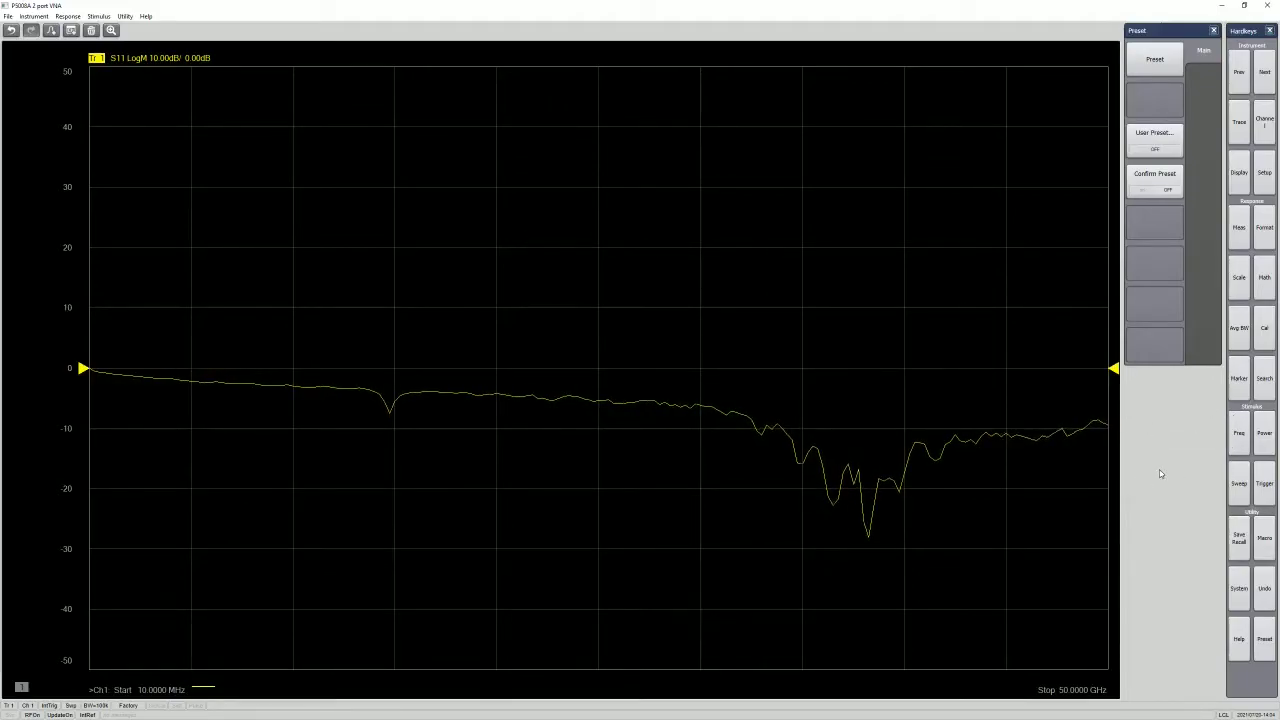
Step: Set the stop frequency to 2 GHz and turn on Marker 1 at 1.005 GHz
click(1239, 432)
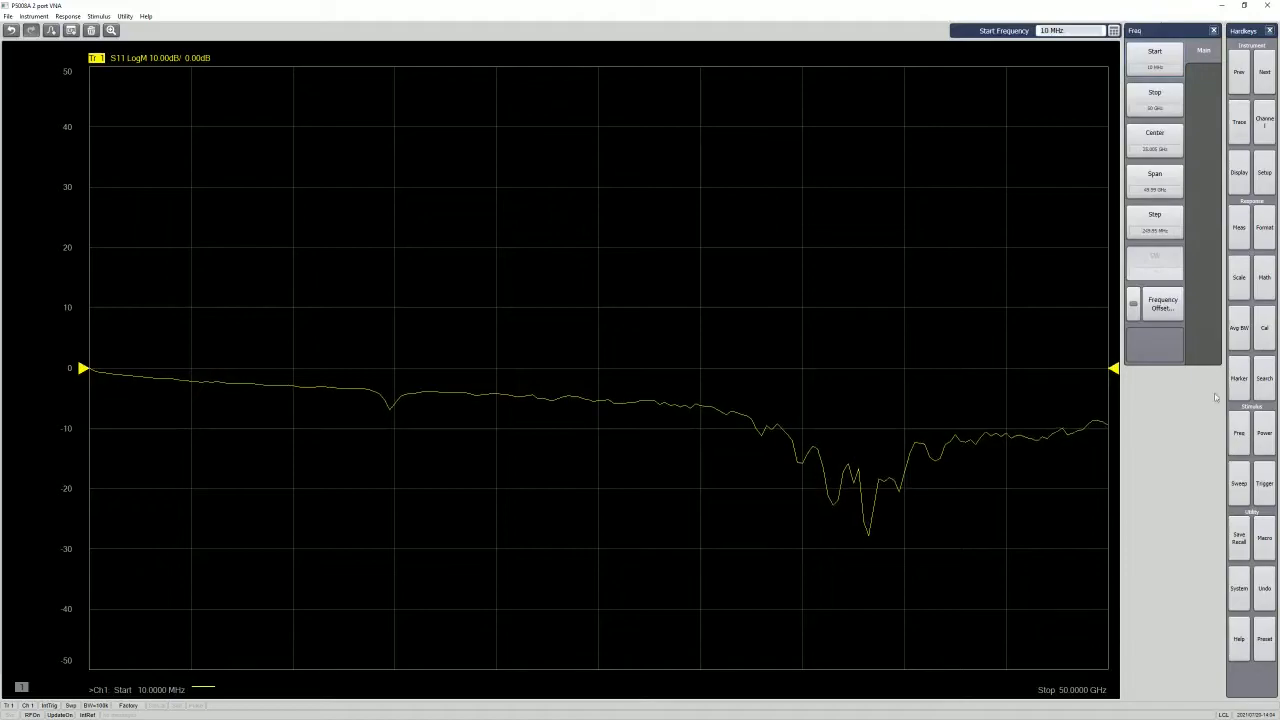
click(1156, 99)
click(1113, 30)
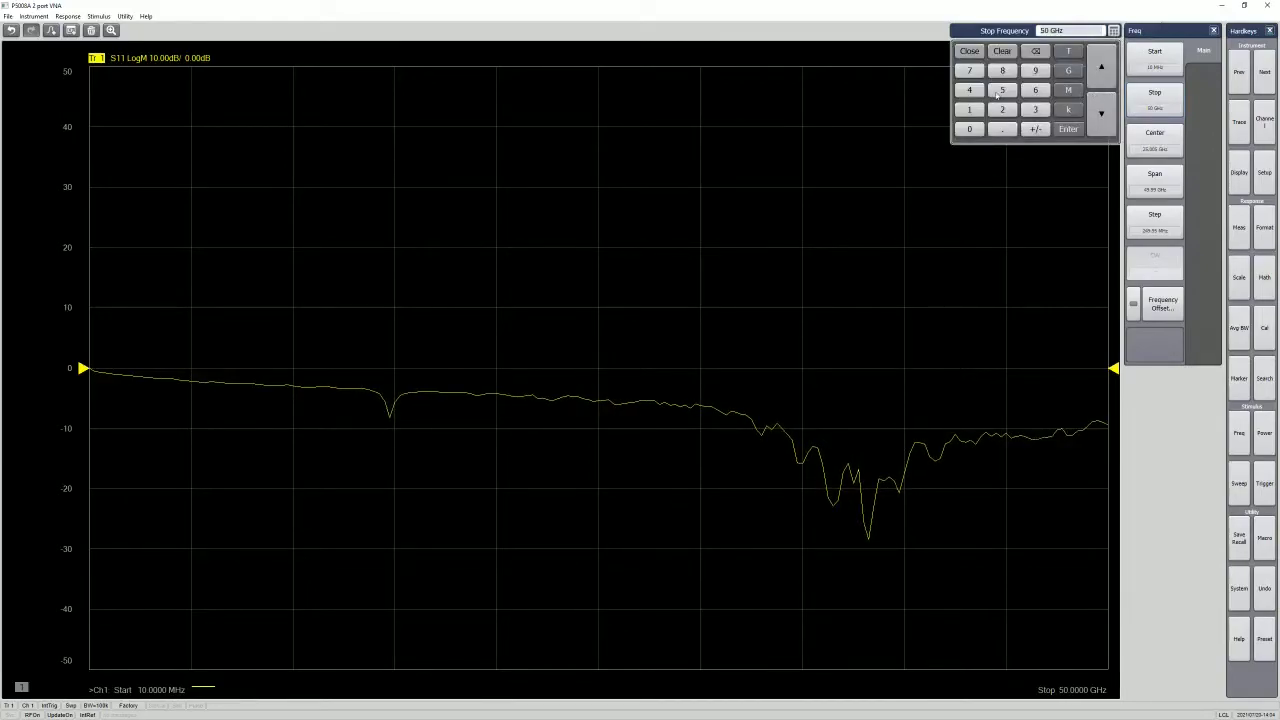
click(1002, 109)
click(1069, 71)
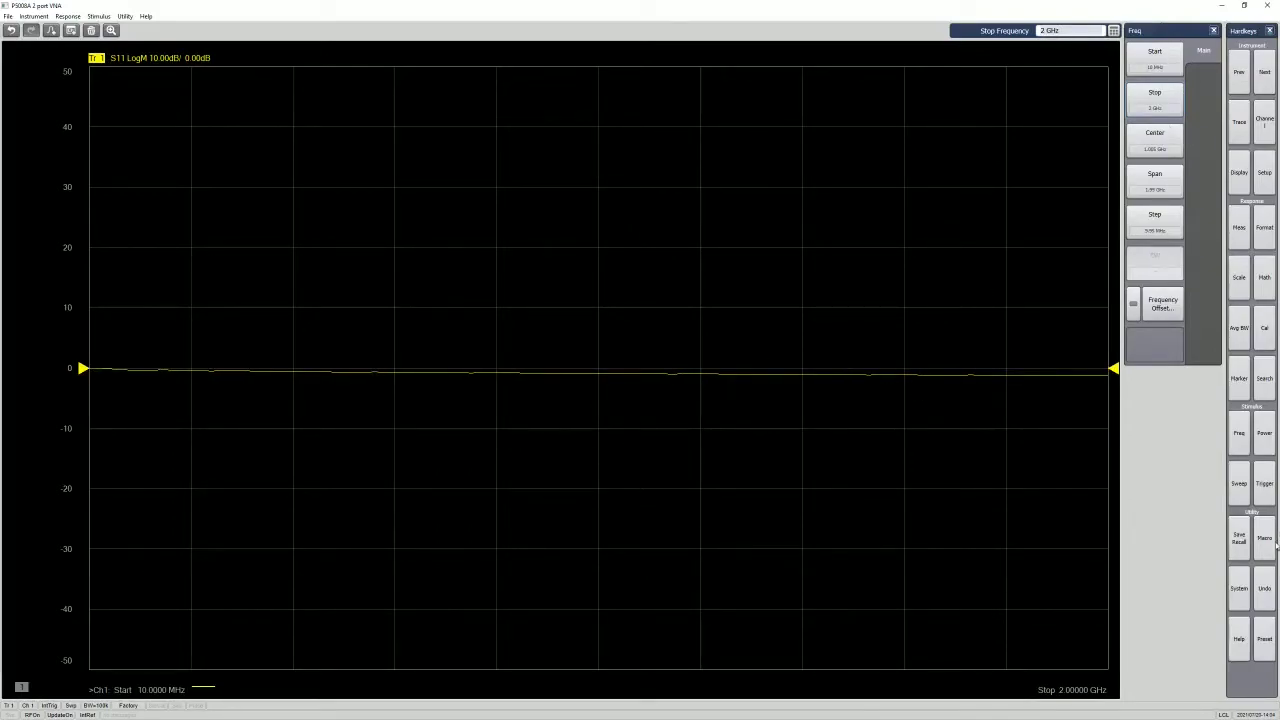
click(1229, 377)
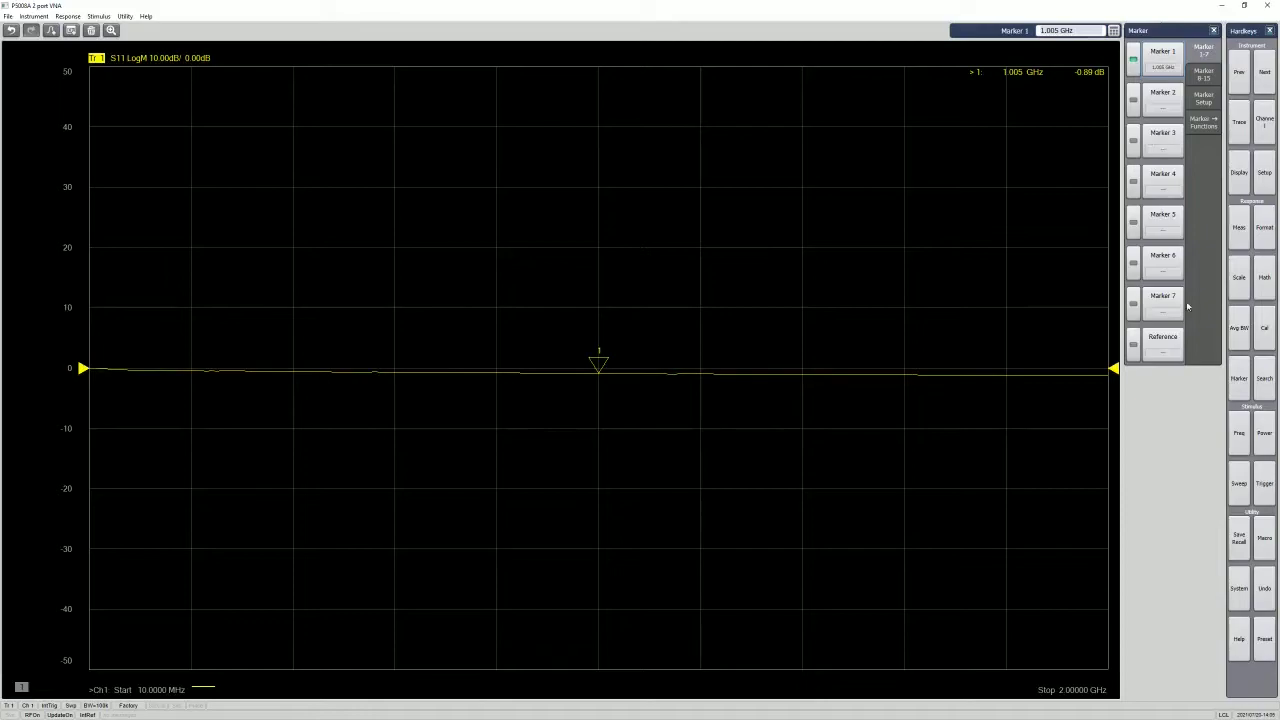
Step: Show Trace 2 in its own window as a Smith chart with Marker 1 on
click(1239, 121)
click(1163, 104)
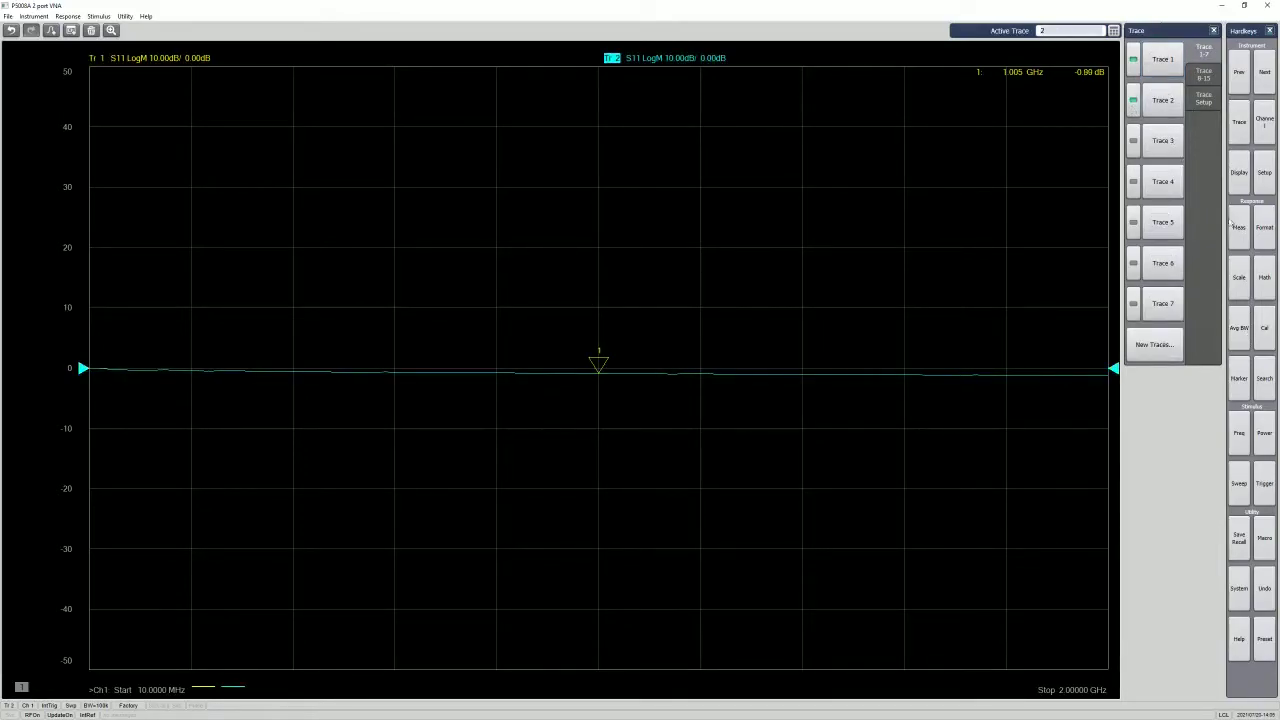
drag(612, 58, 922, 298)
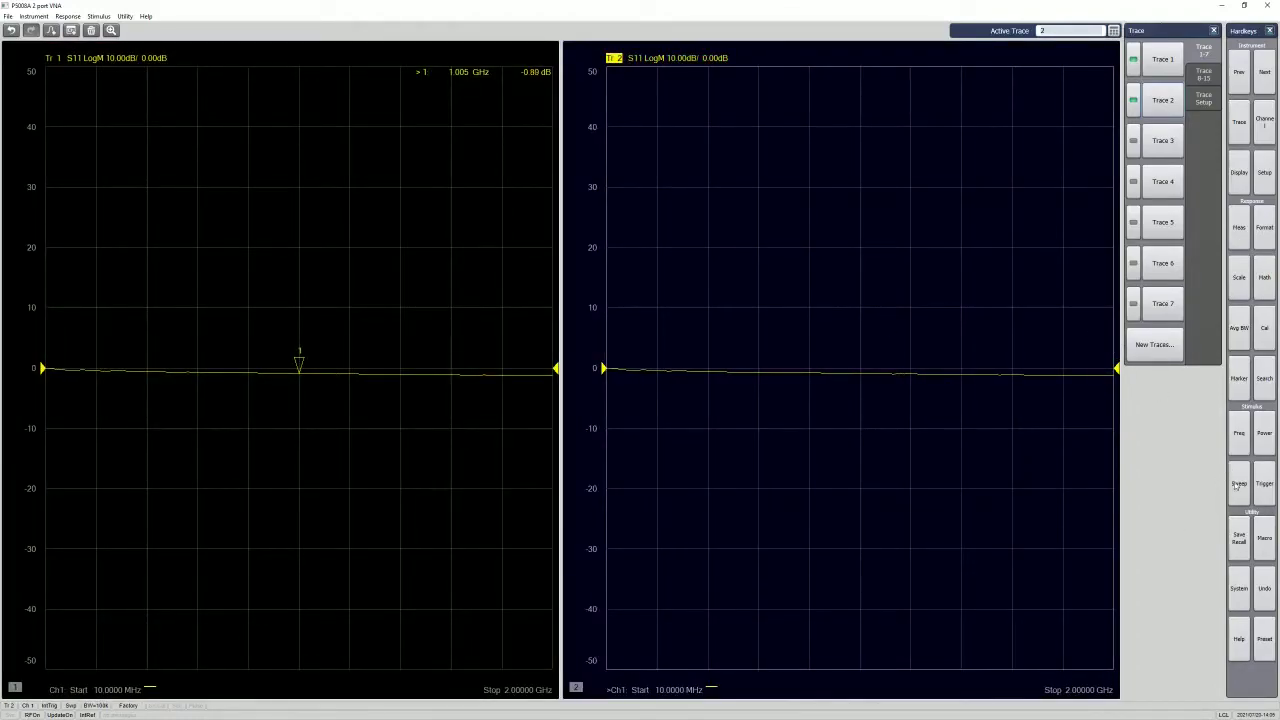
click(1240, 375)
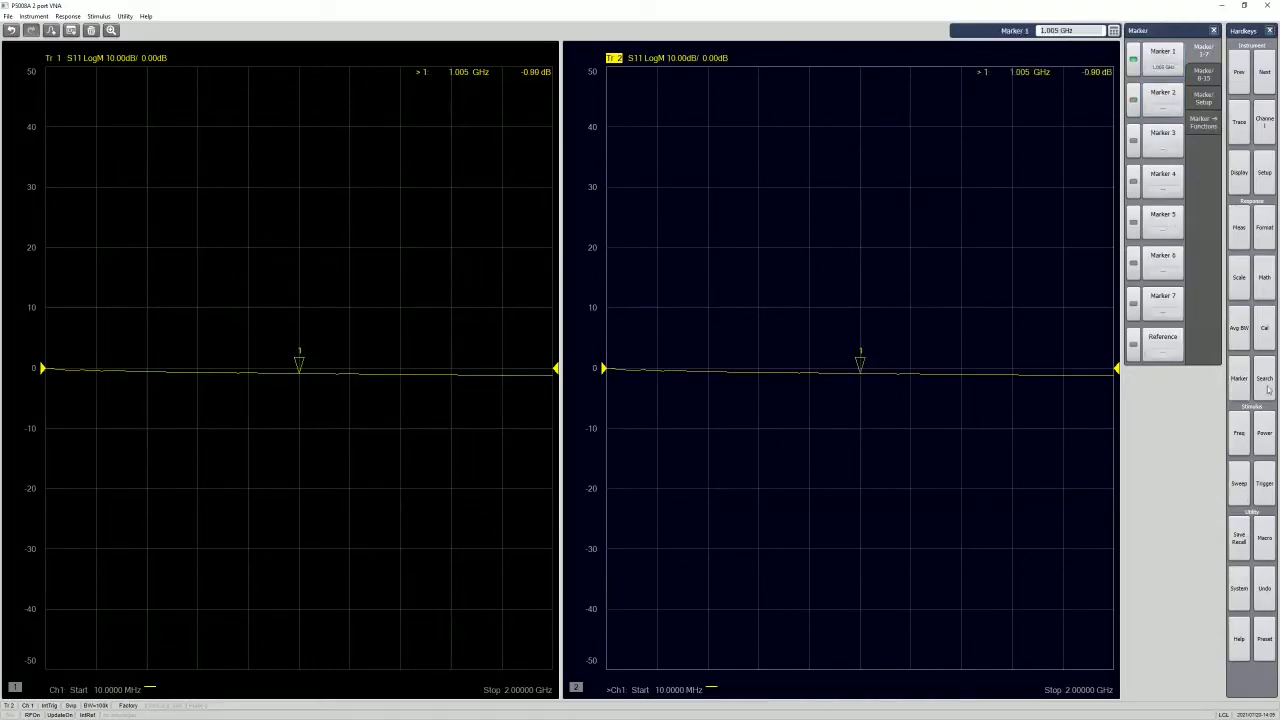
click(1264, 227)
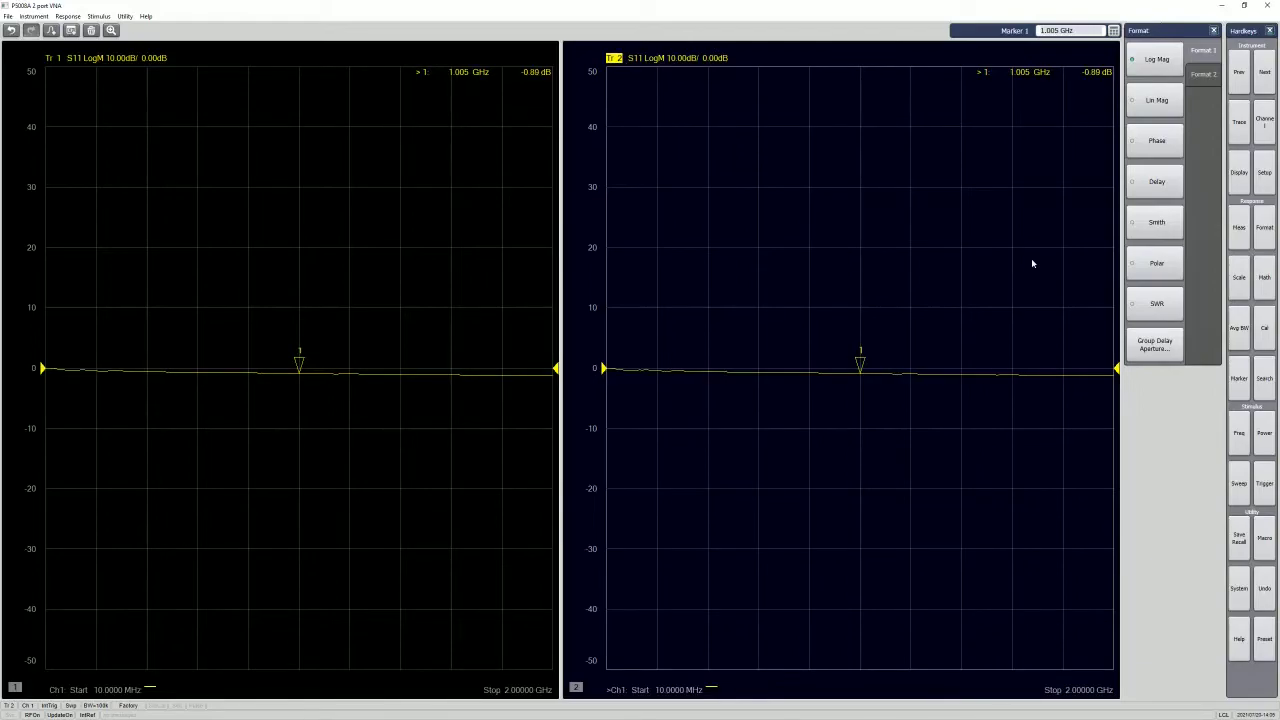
click(1140, 232)
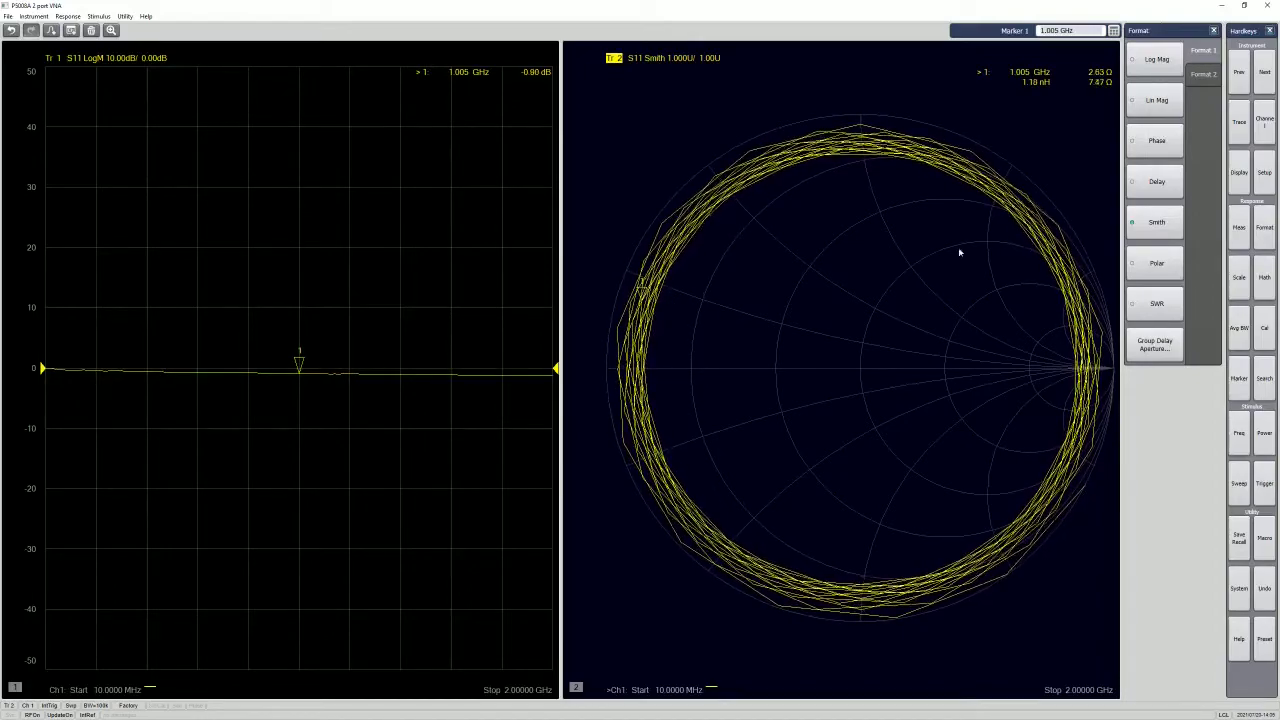
Step: Run Auto Port Extension on the open cable end, giving a 3.754561 ns delay
click(1264, 328)
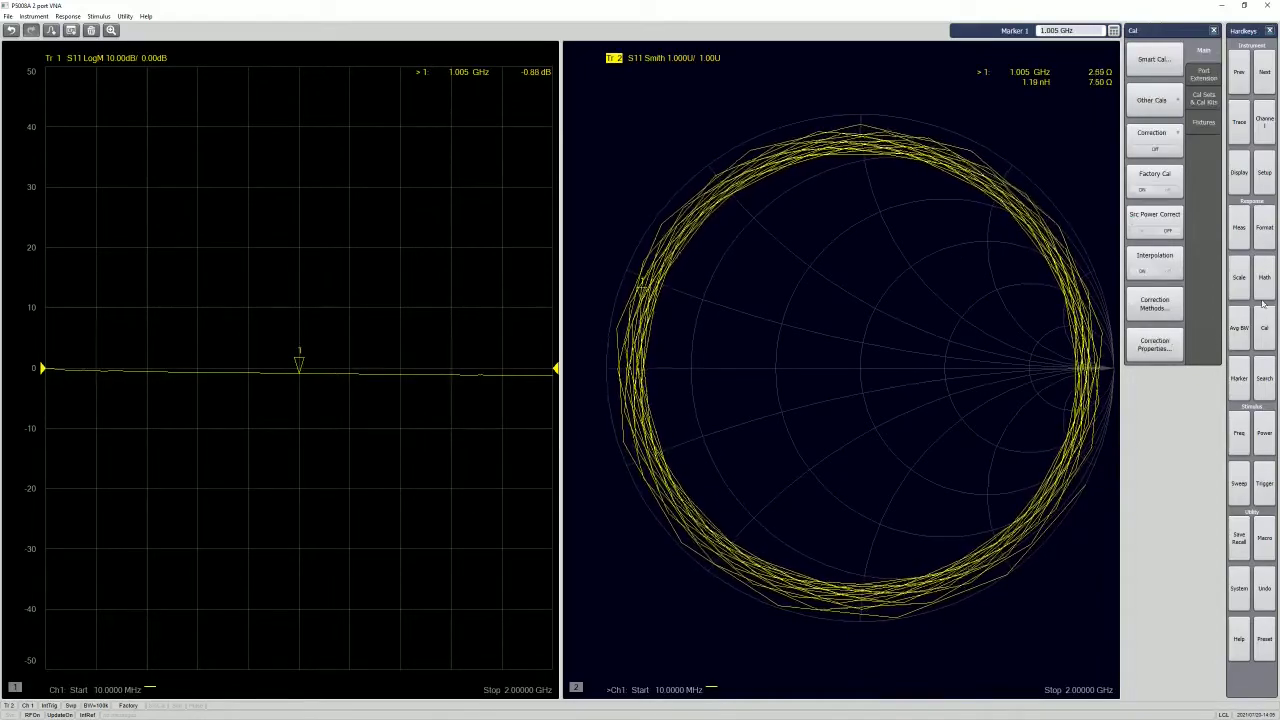
click(1205, 80)
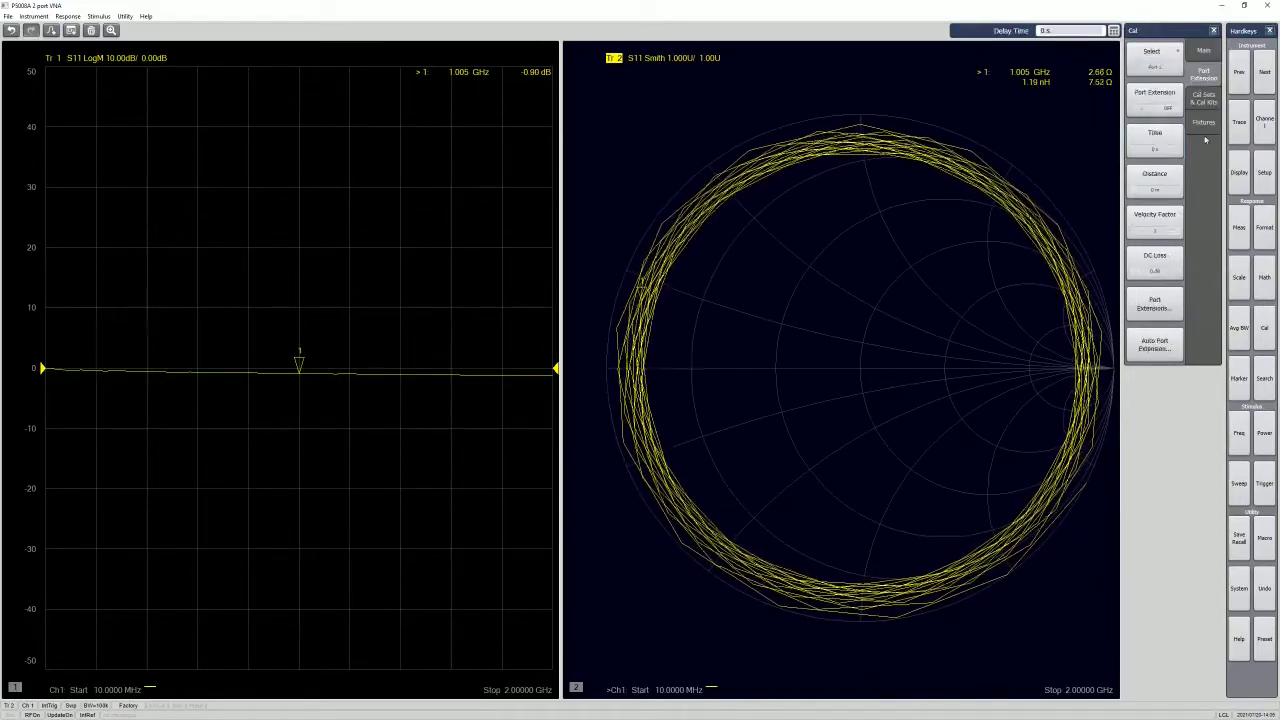
click(1165, 348)
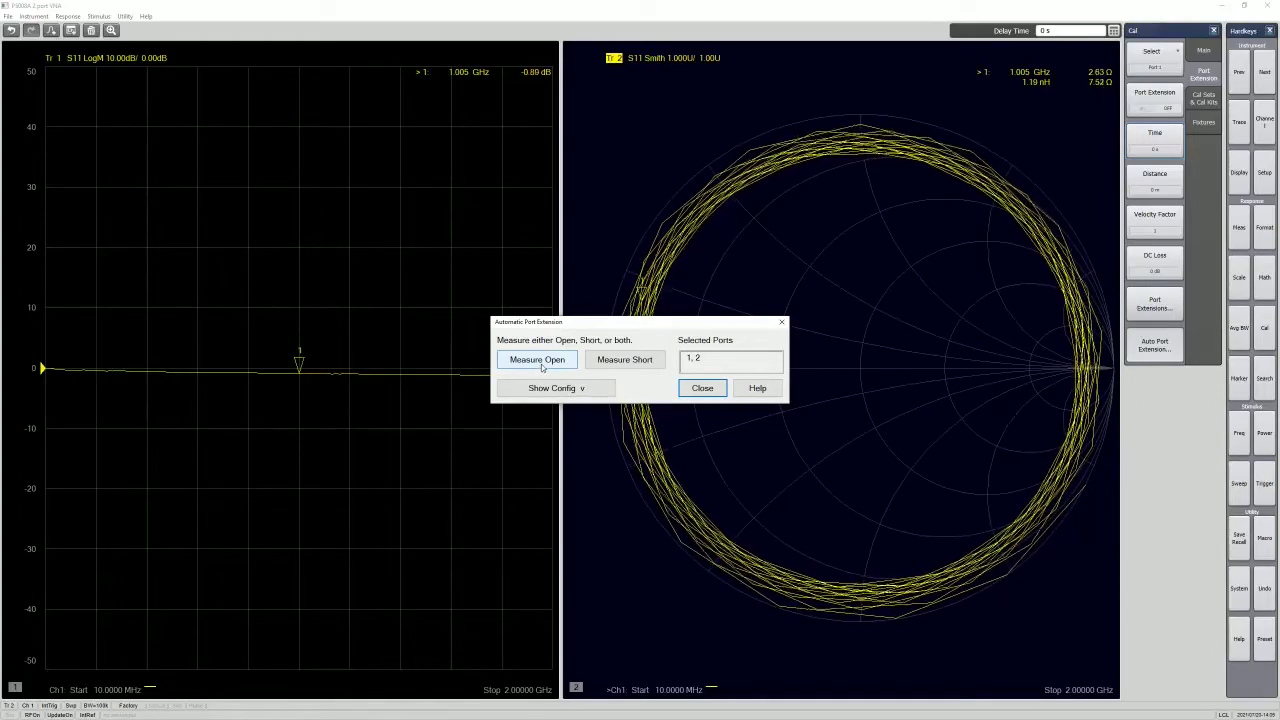
click(540, 368)
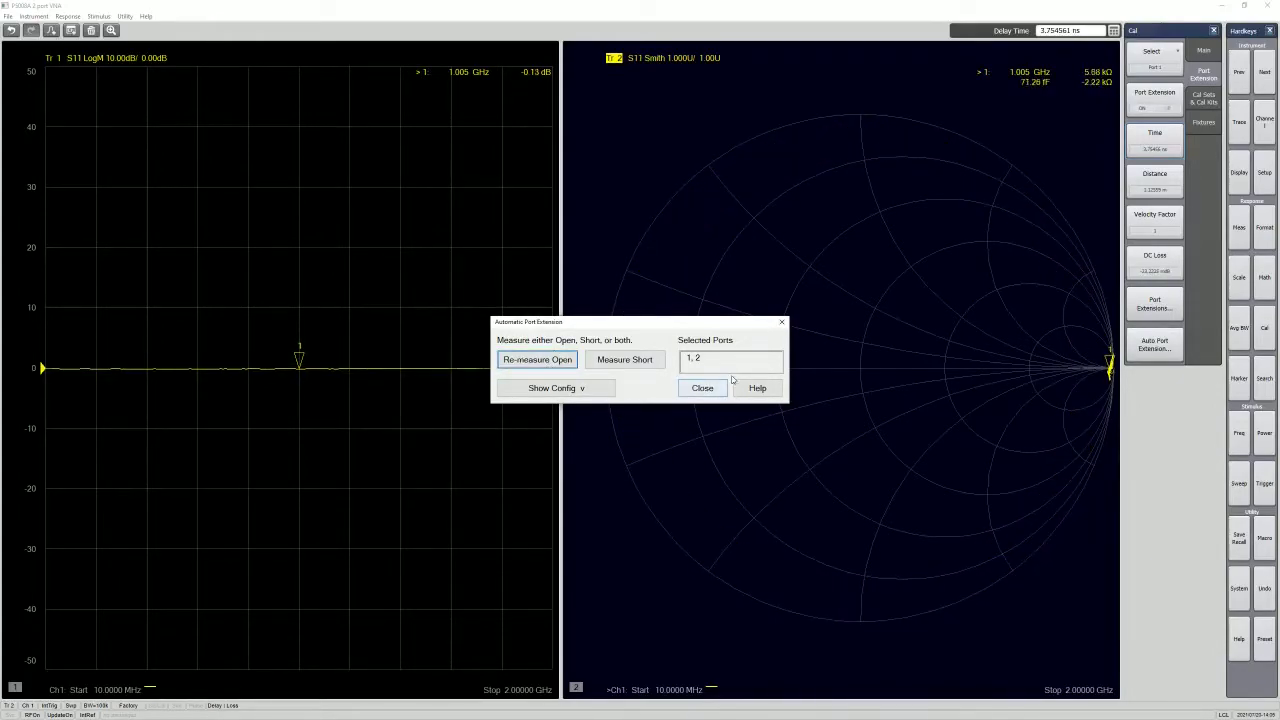
click(703, 389)
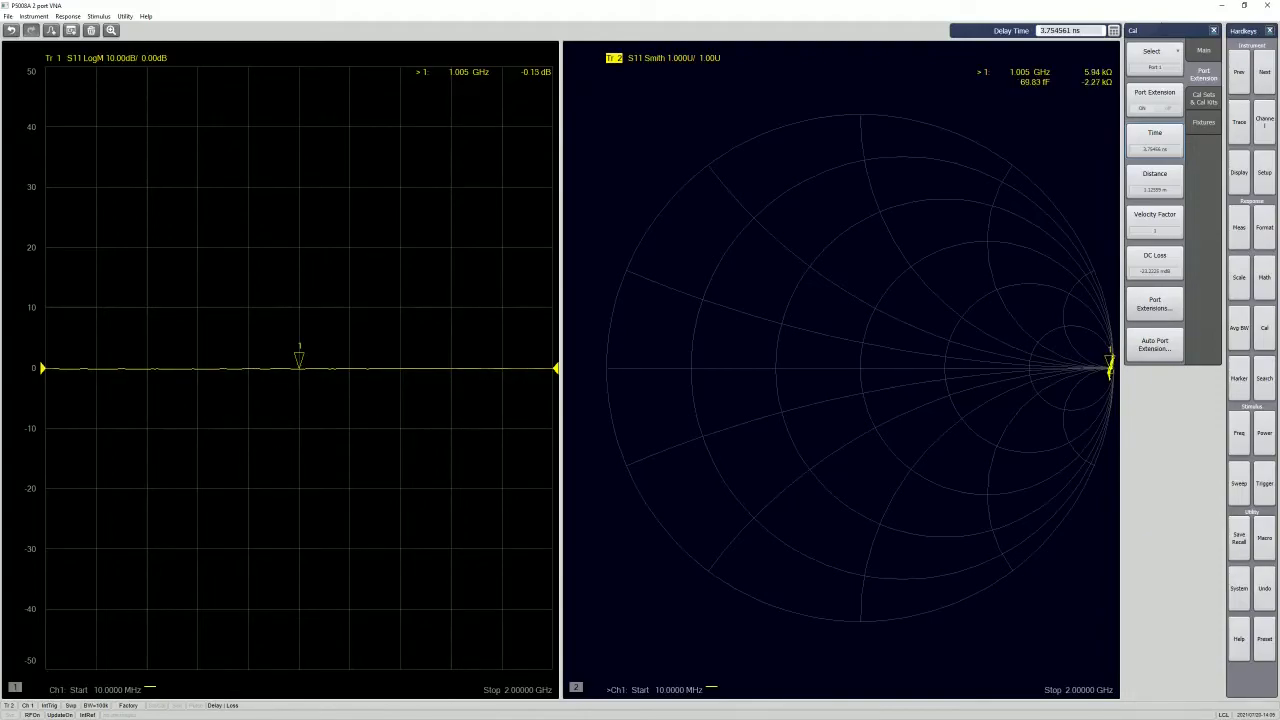
key(alt+Tab)
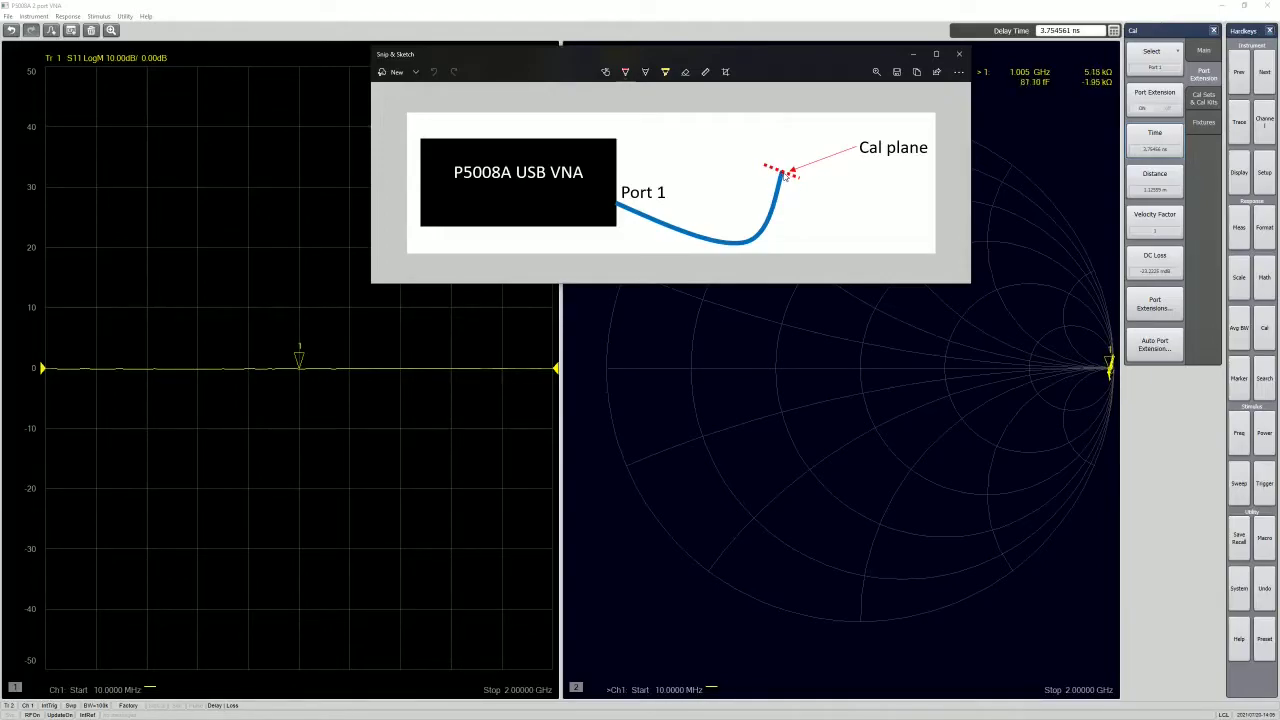
click(649, 449)
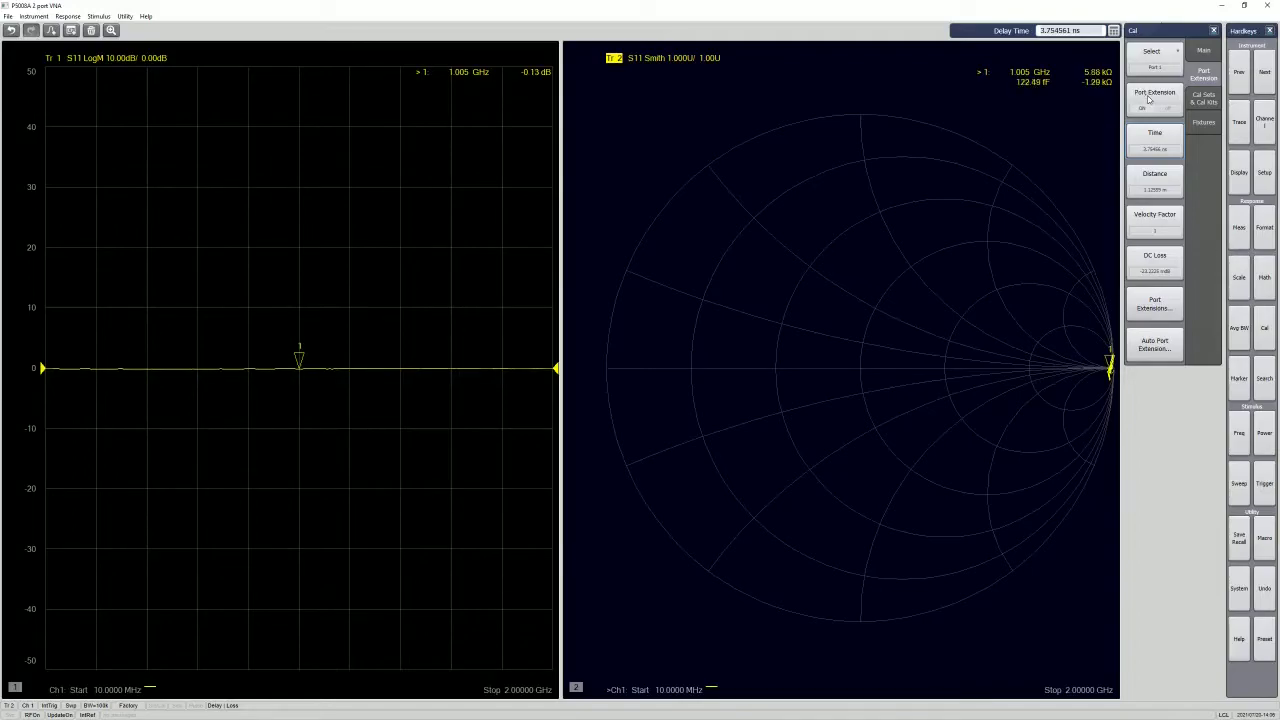
Step: Toggle port extension off, on and off again to compare the Smith trace
click(1151, 100)
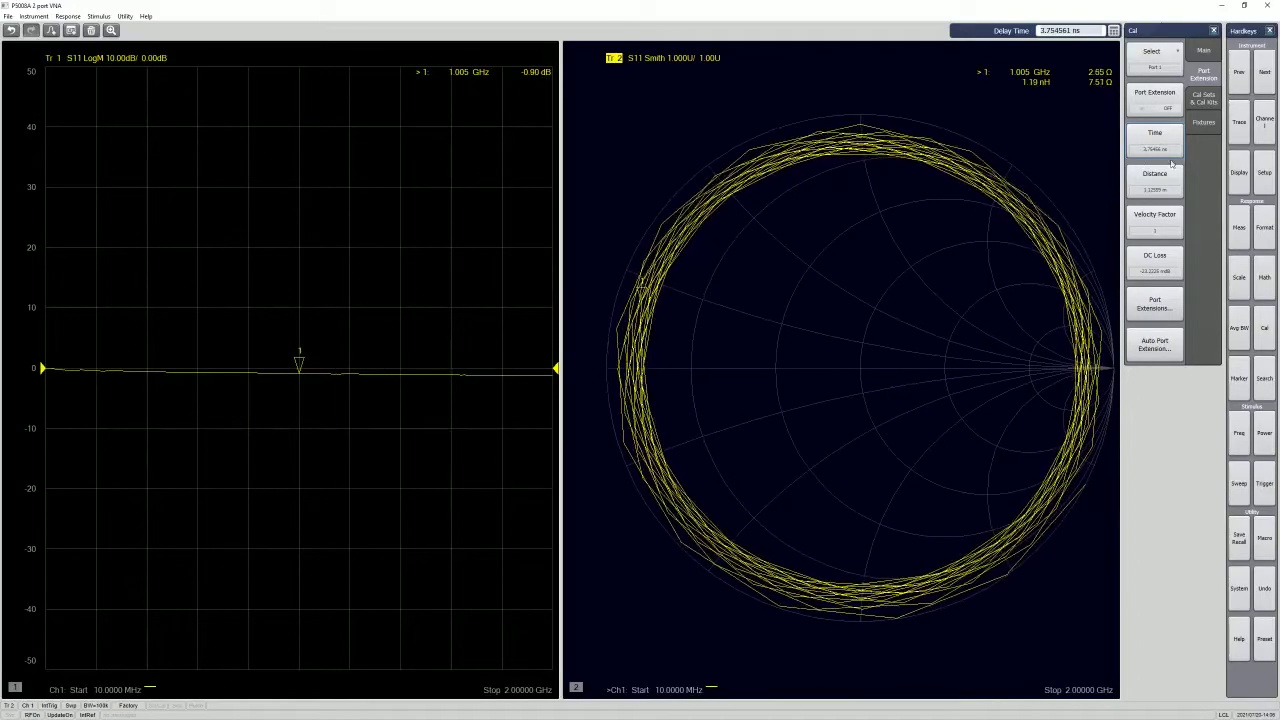
click(1165, 107)
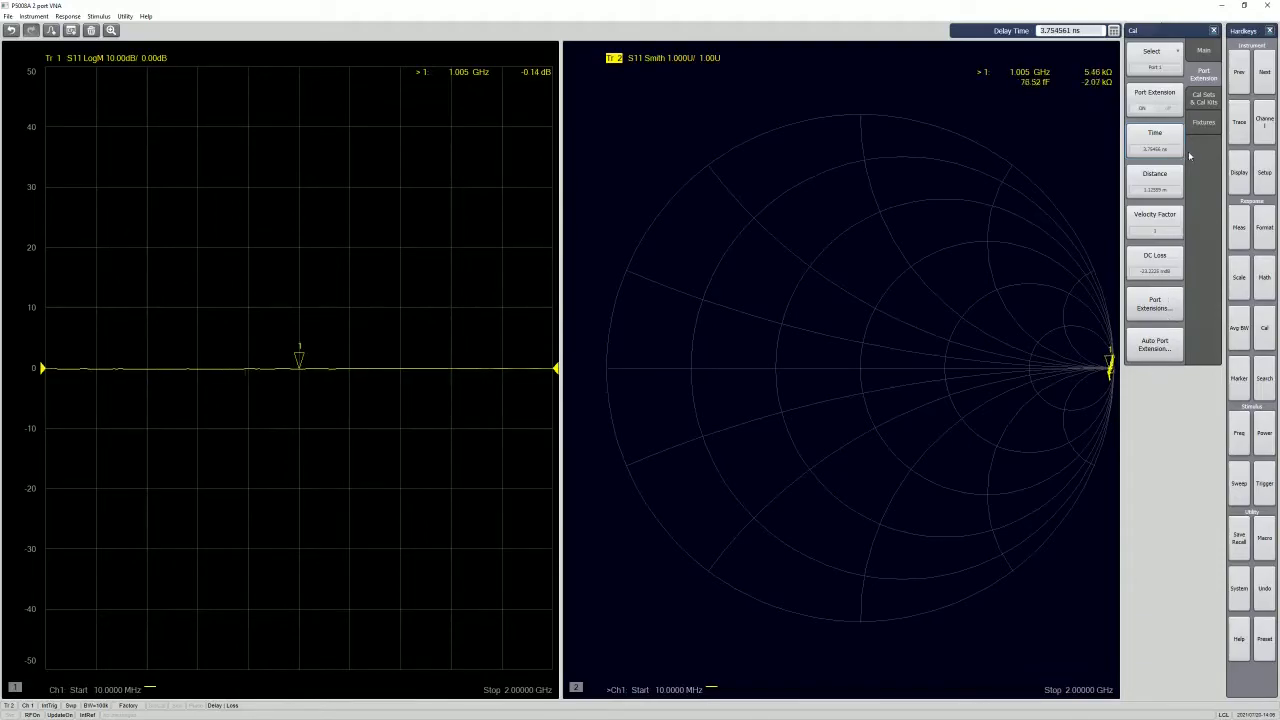
click(1155, 100)
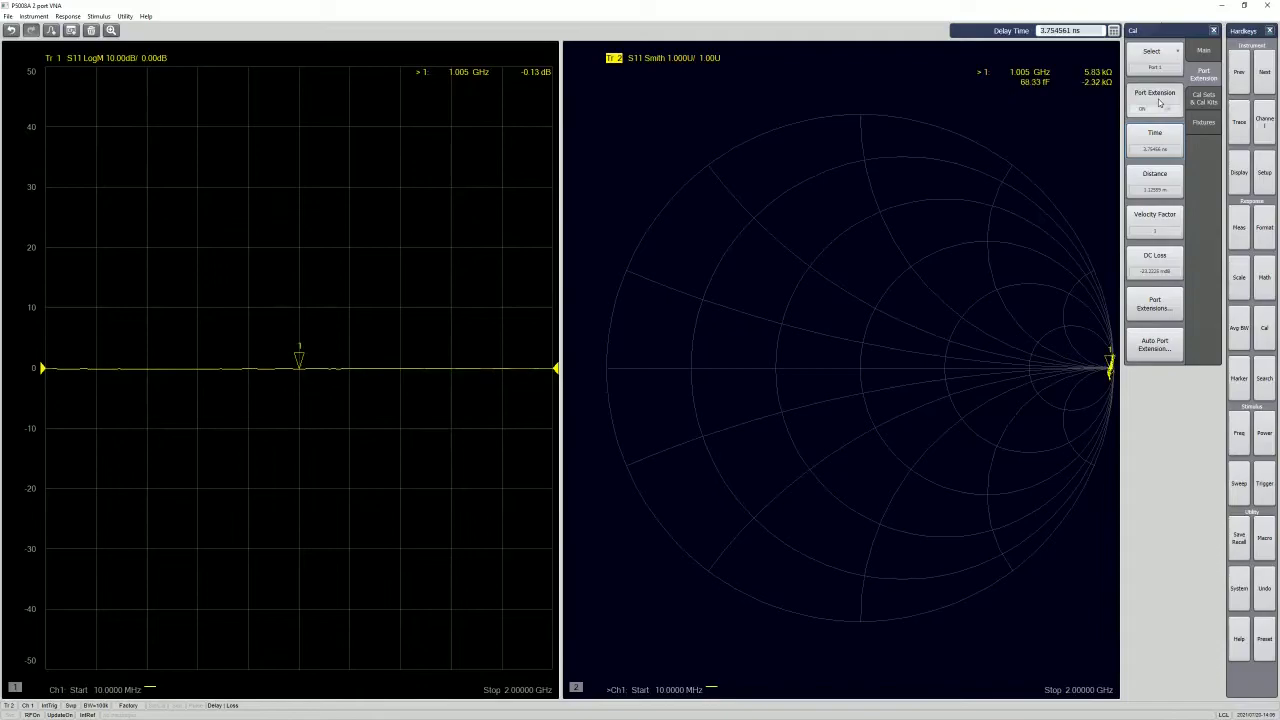
click(1205, 125)
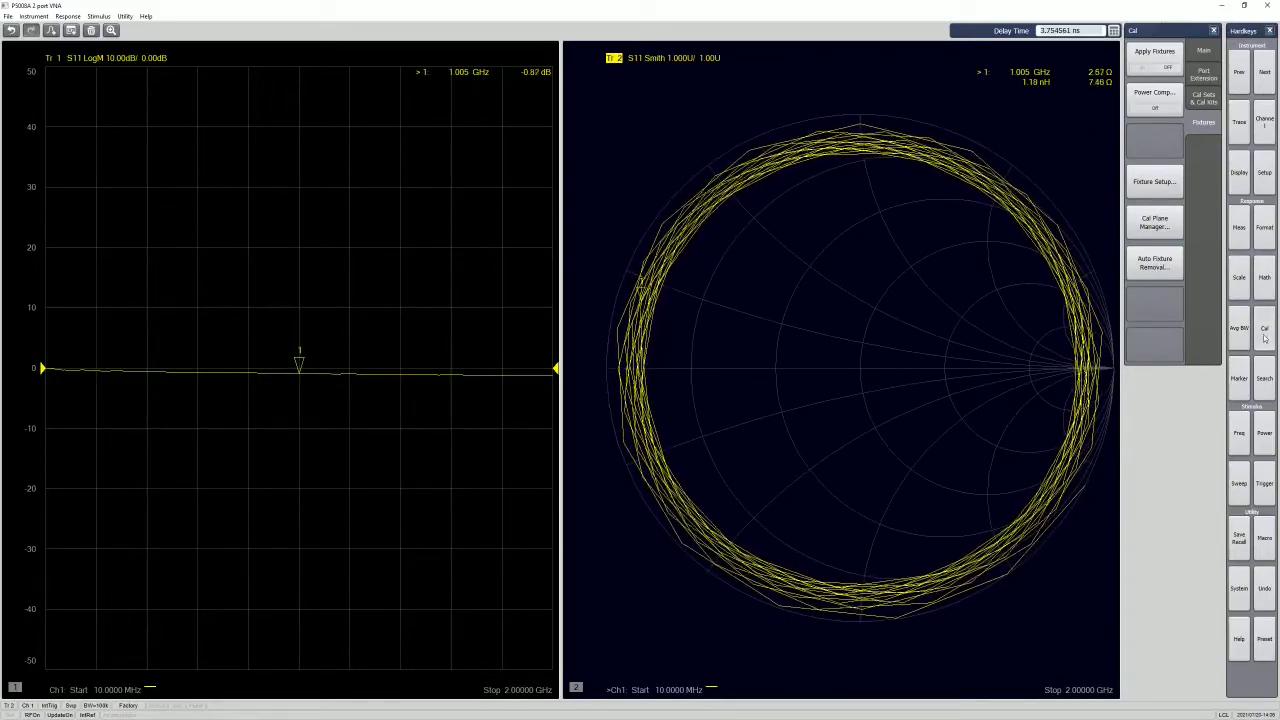
Step: Start Auto Fixture Removal for a 1 Port fixture and advance to Specify Standards
click(1203, 97)
click(1209, 121)
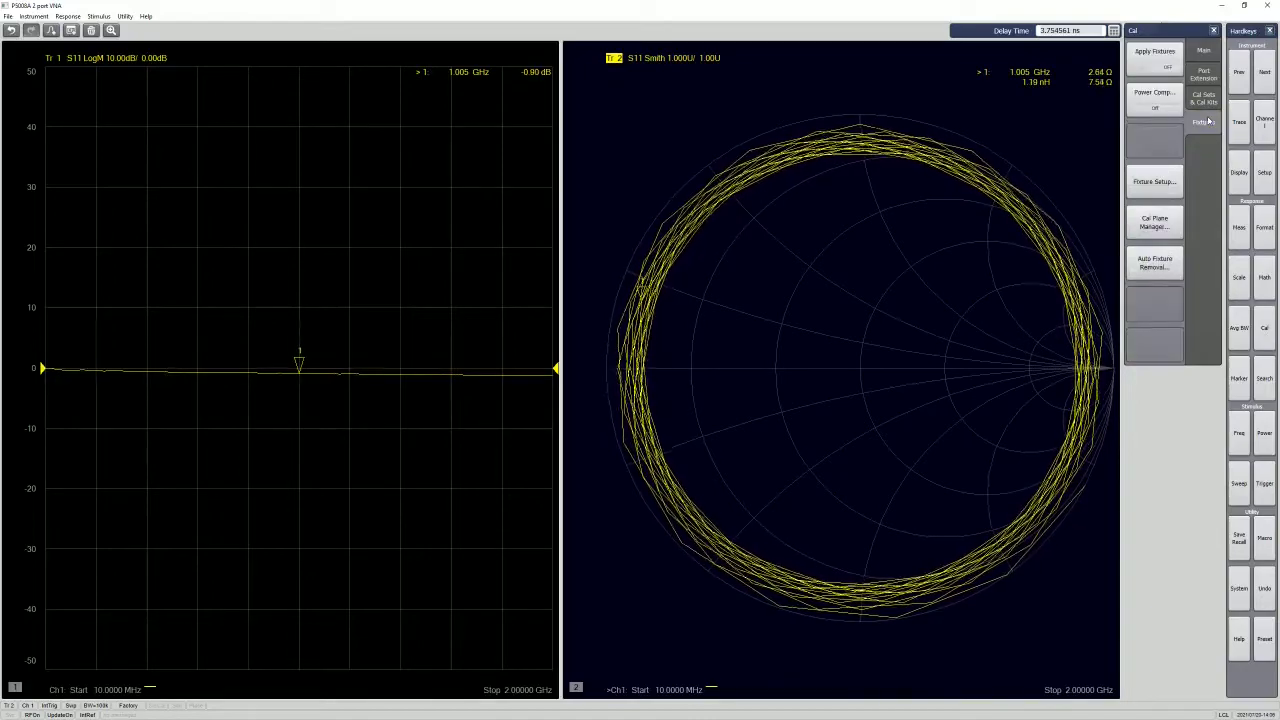
click(1154, 262)
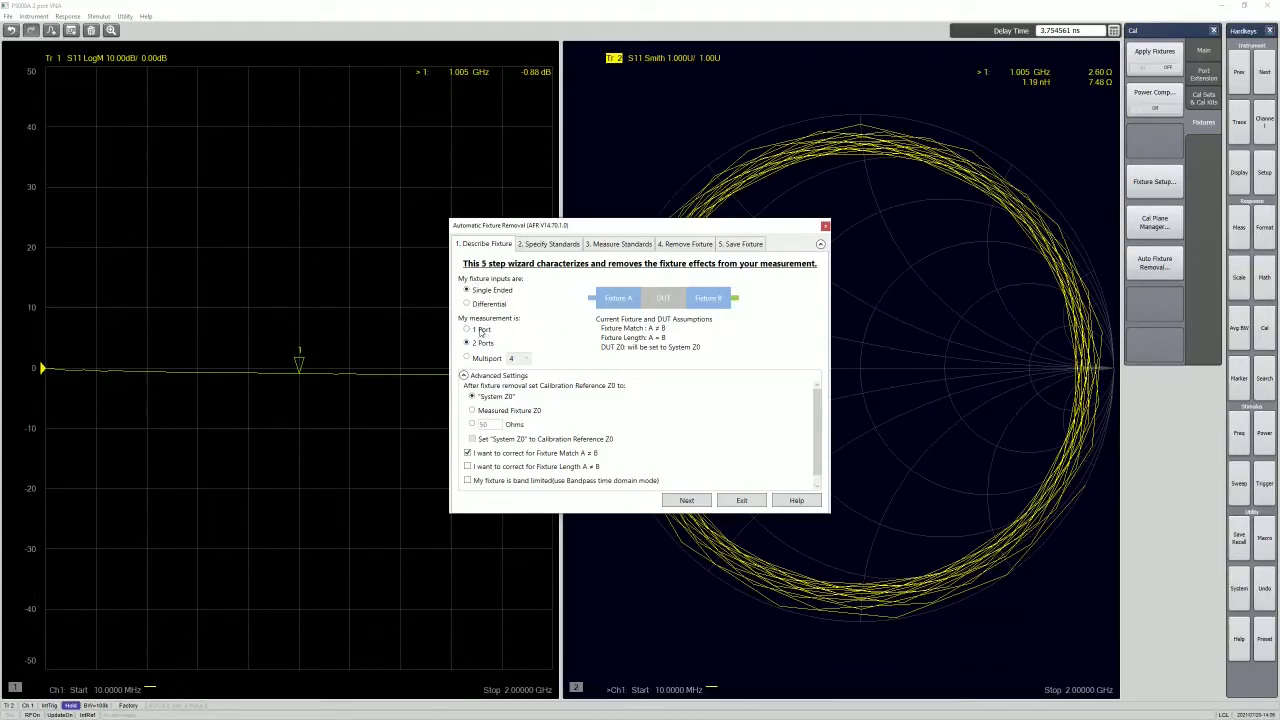
click(482, 330)
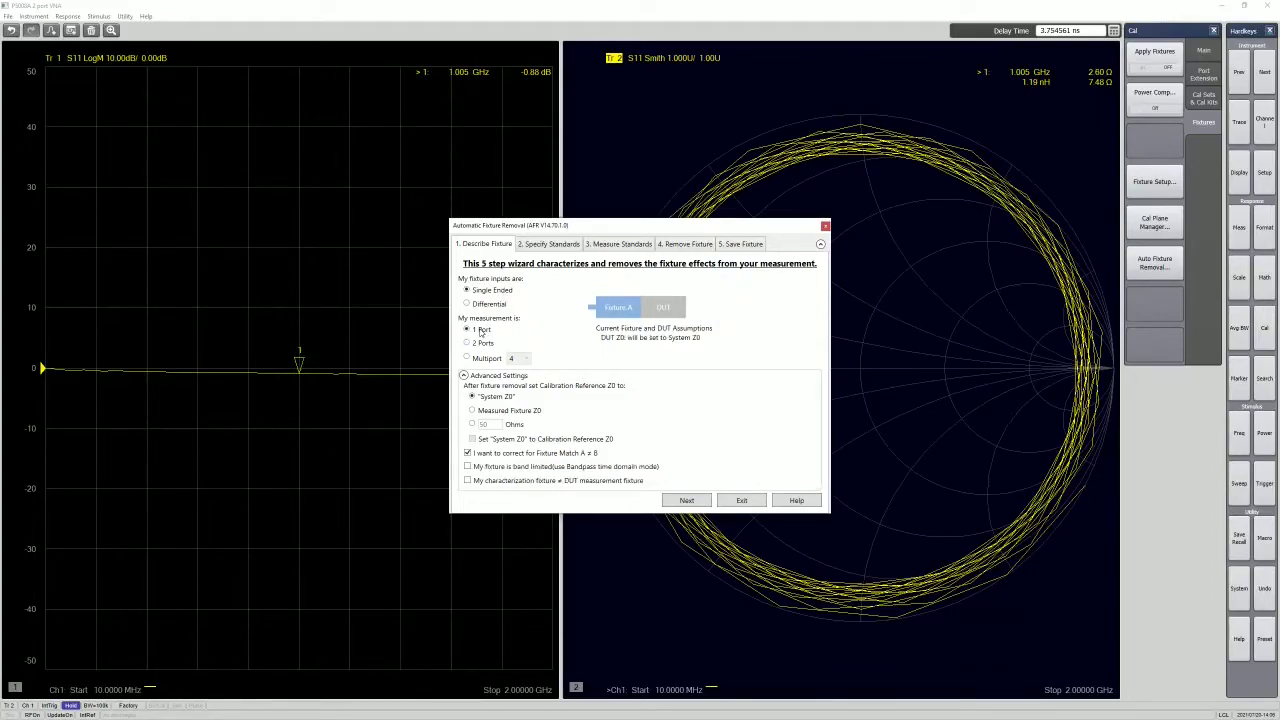
click(694, 505)
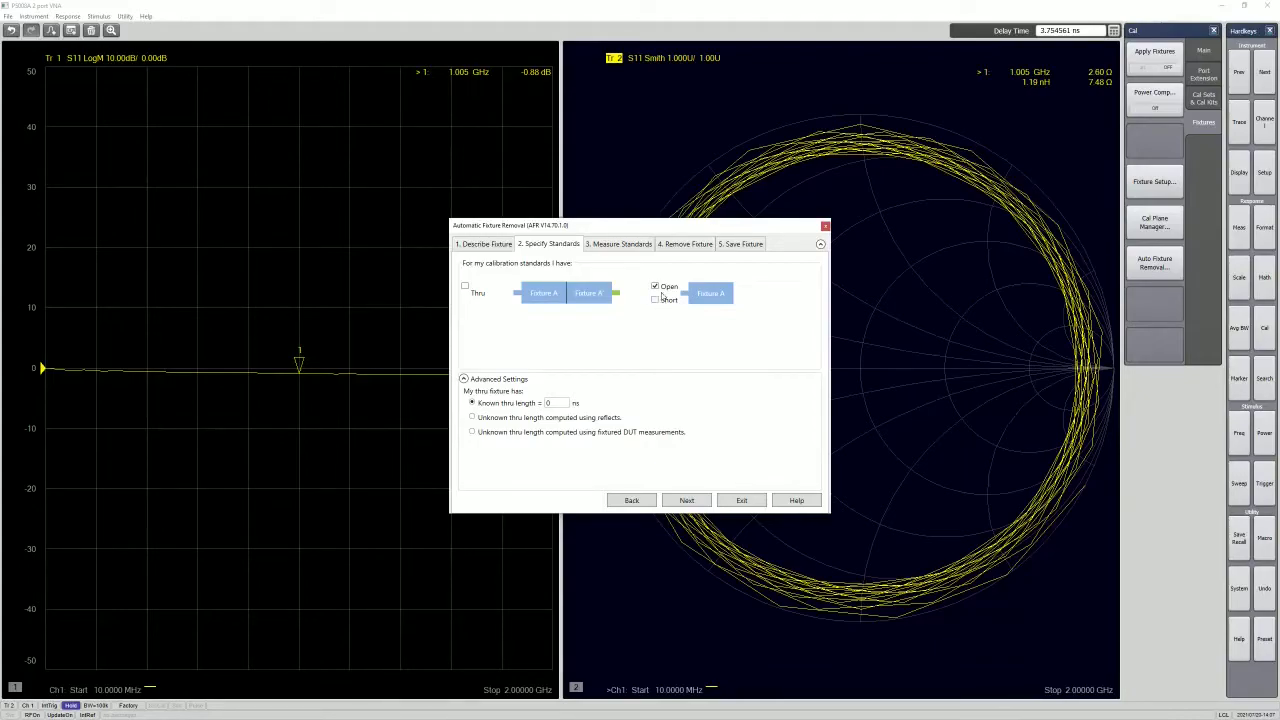
Step: Measure the Fixture A open standard on port 1, giving 50.4318 Ω and 3.7695 ns
click(688, 501)
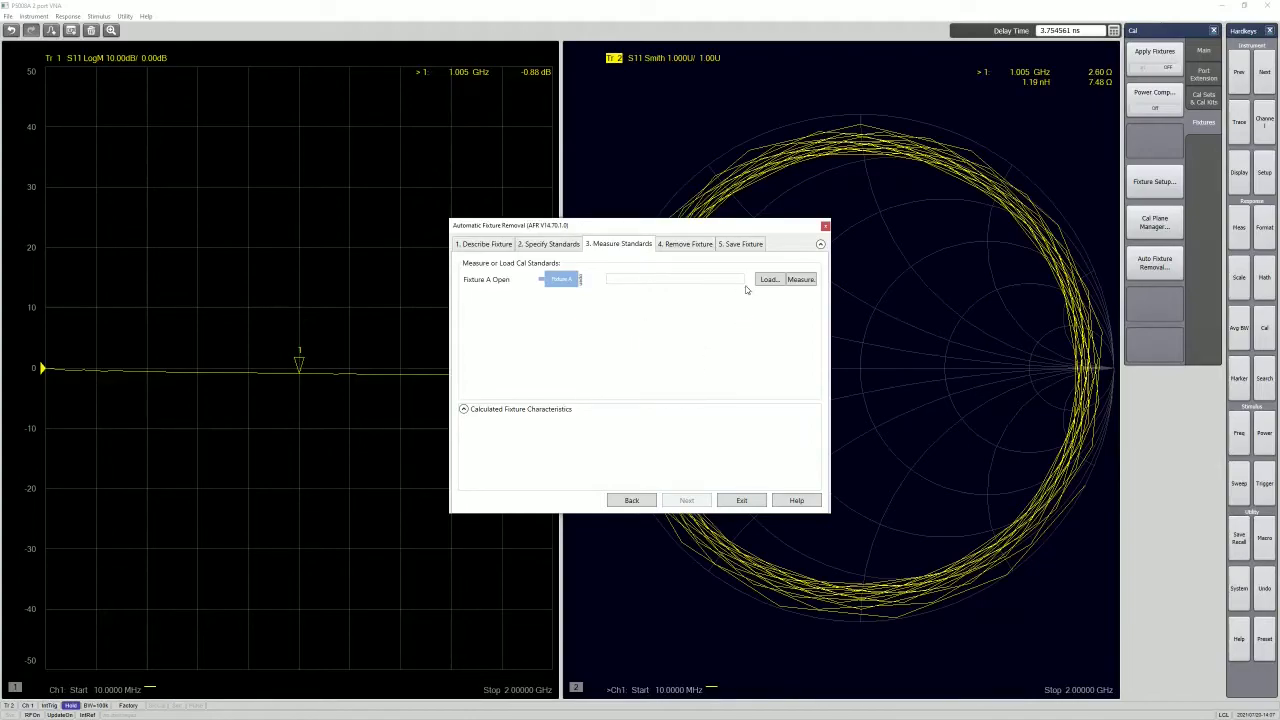
click(799, 280)
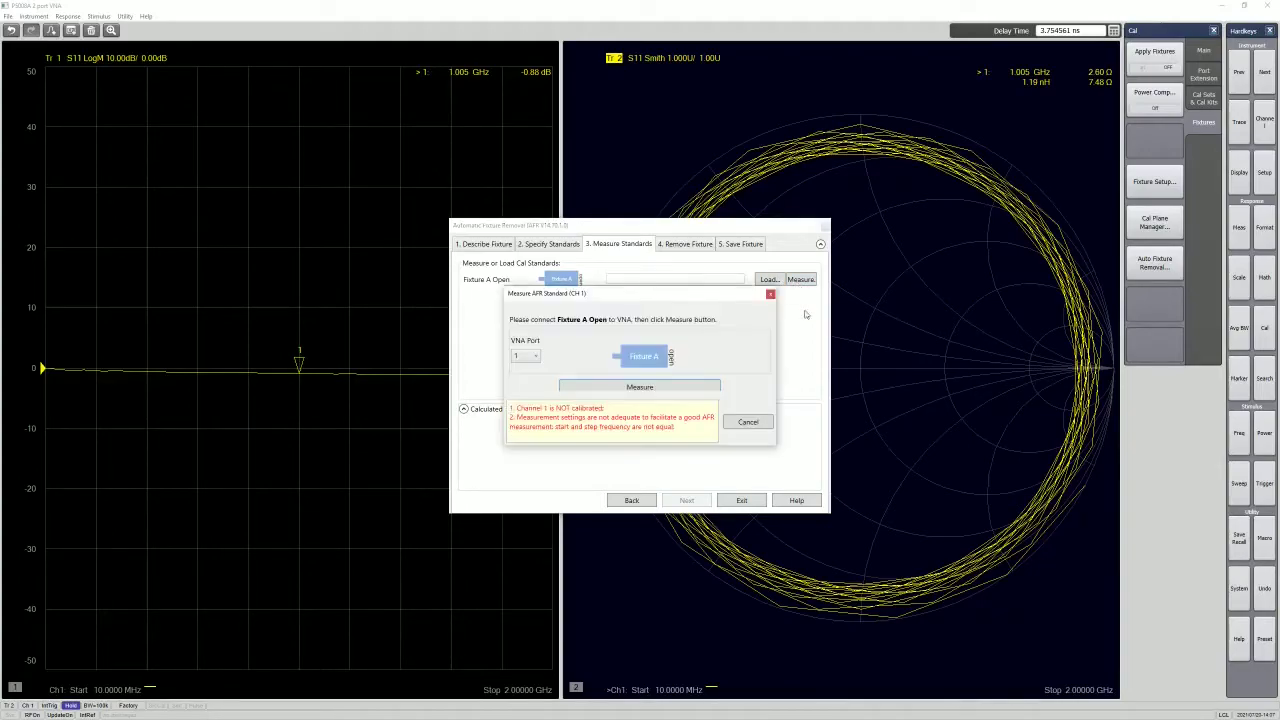
click(589, 390)
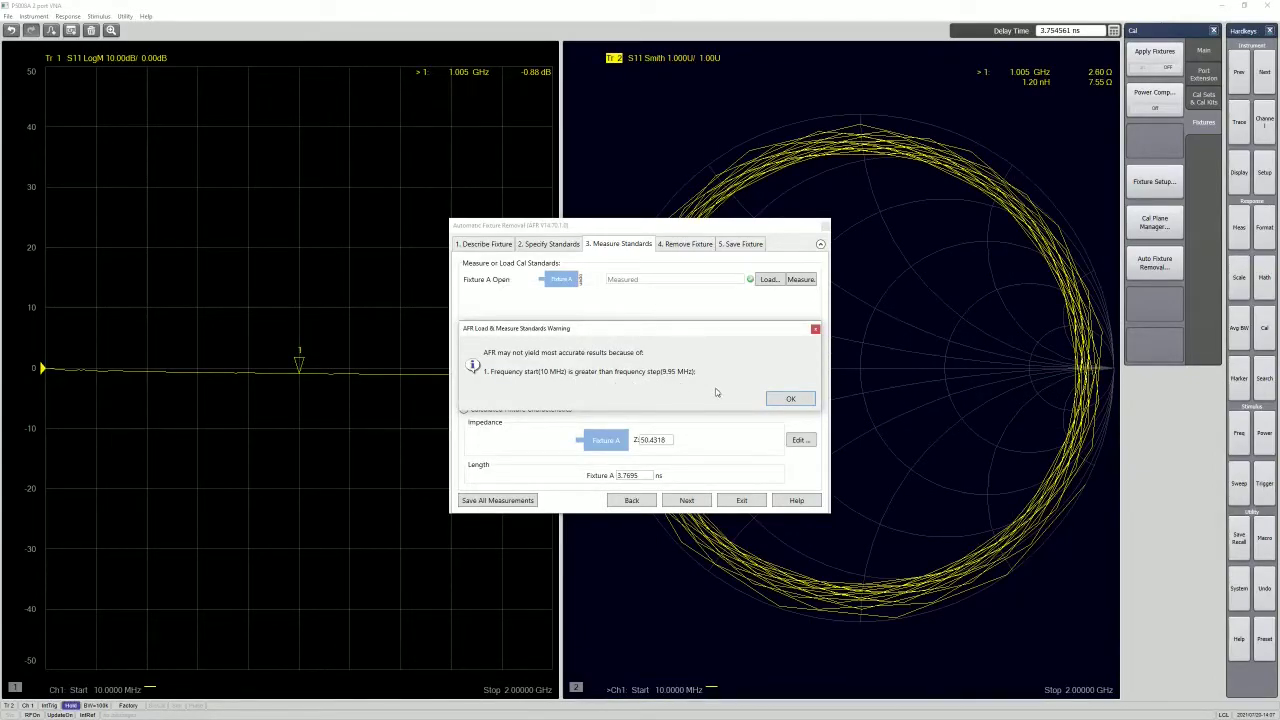
click(778, 400)
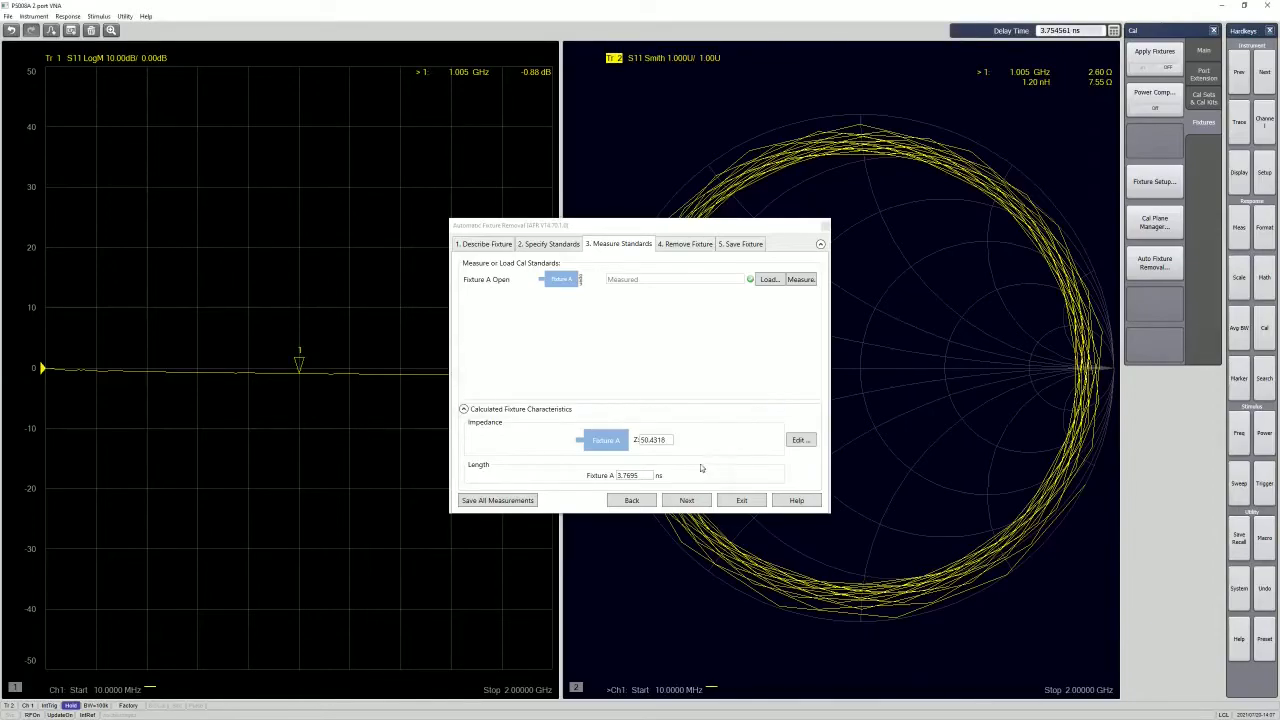
double_click(630, 475)
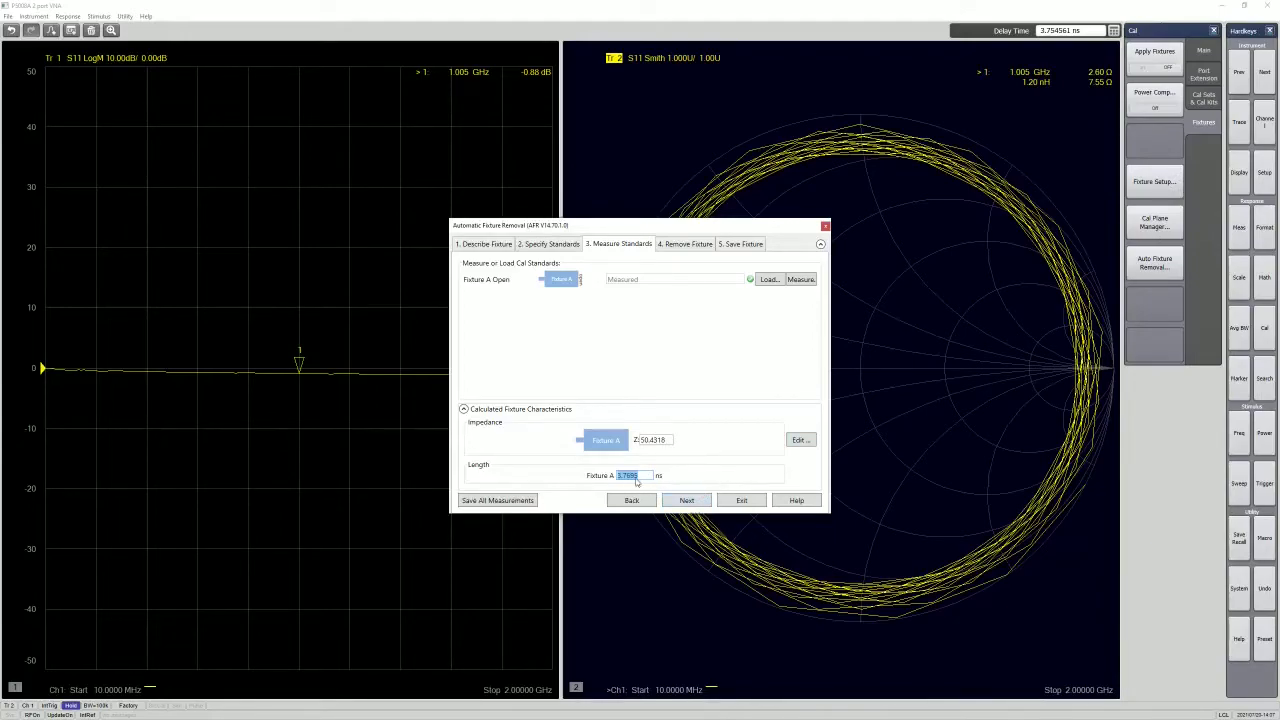
Step: Apply the fixture correction, exit the wizard, then switch Apply Fixtures off
click(679, 502)
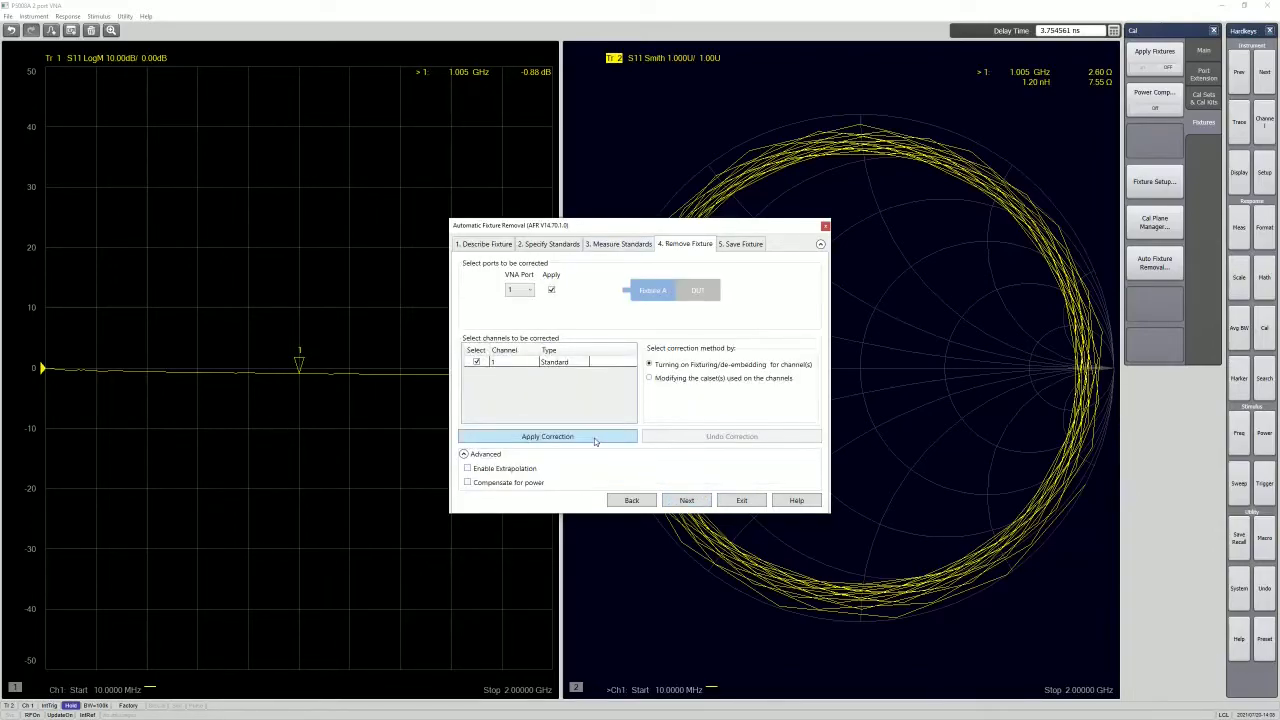
click(594, 437)
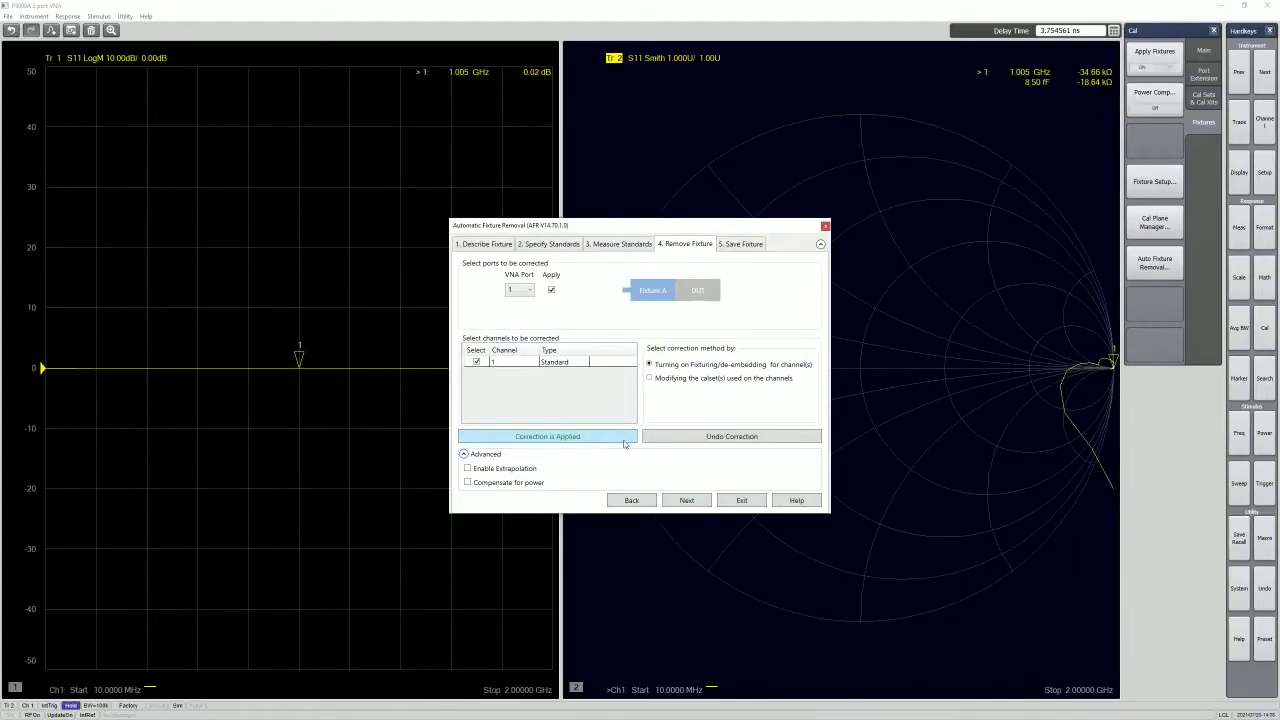
click(739, 502)
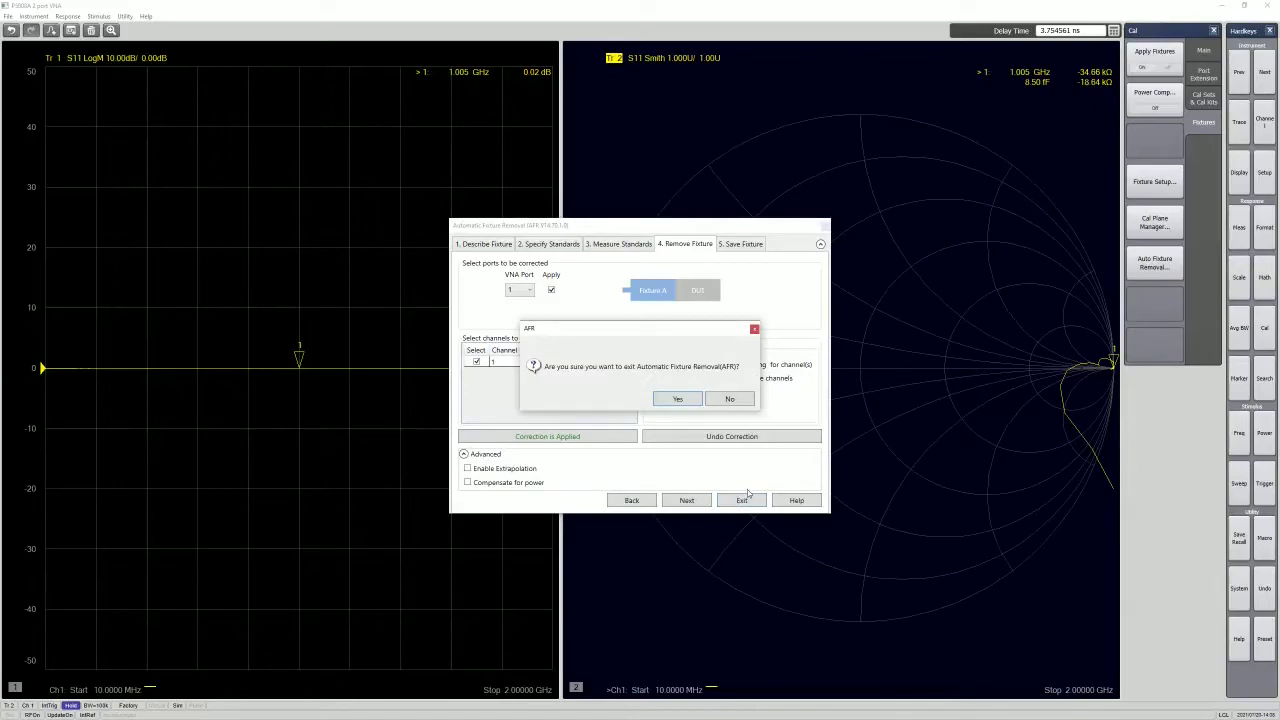
click(678, 399)
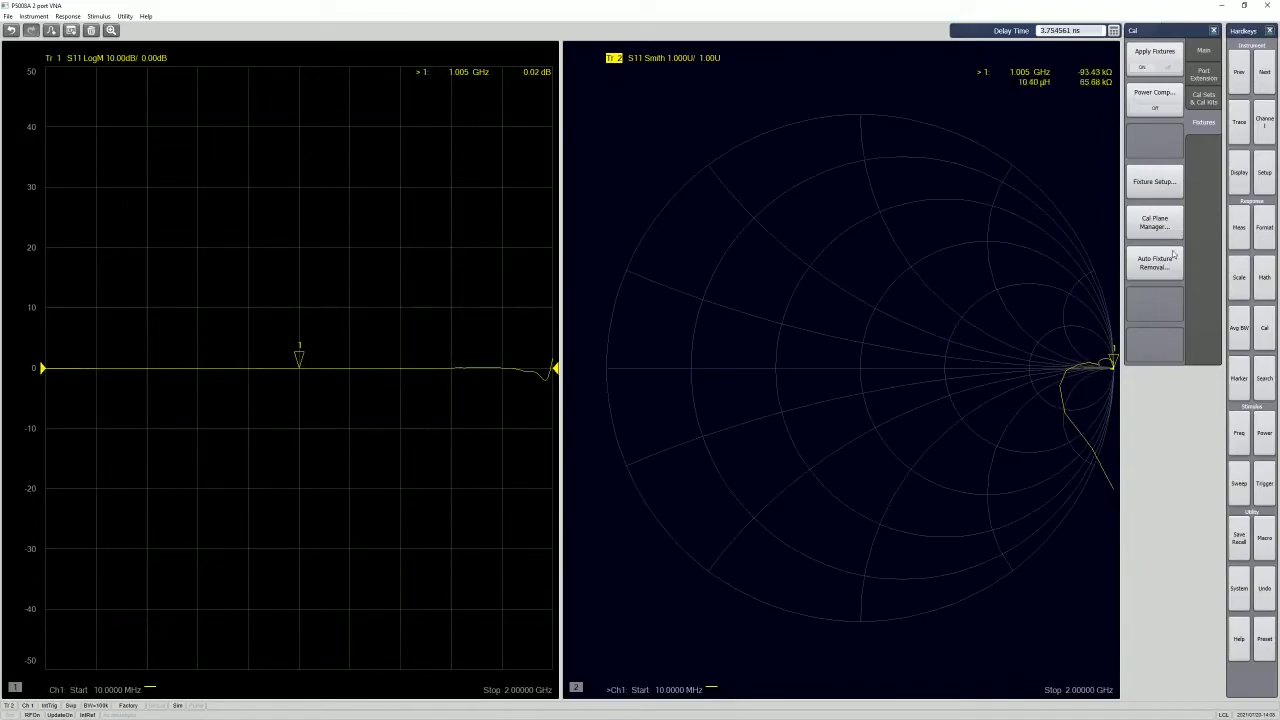
click(1155, 55)
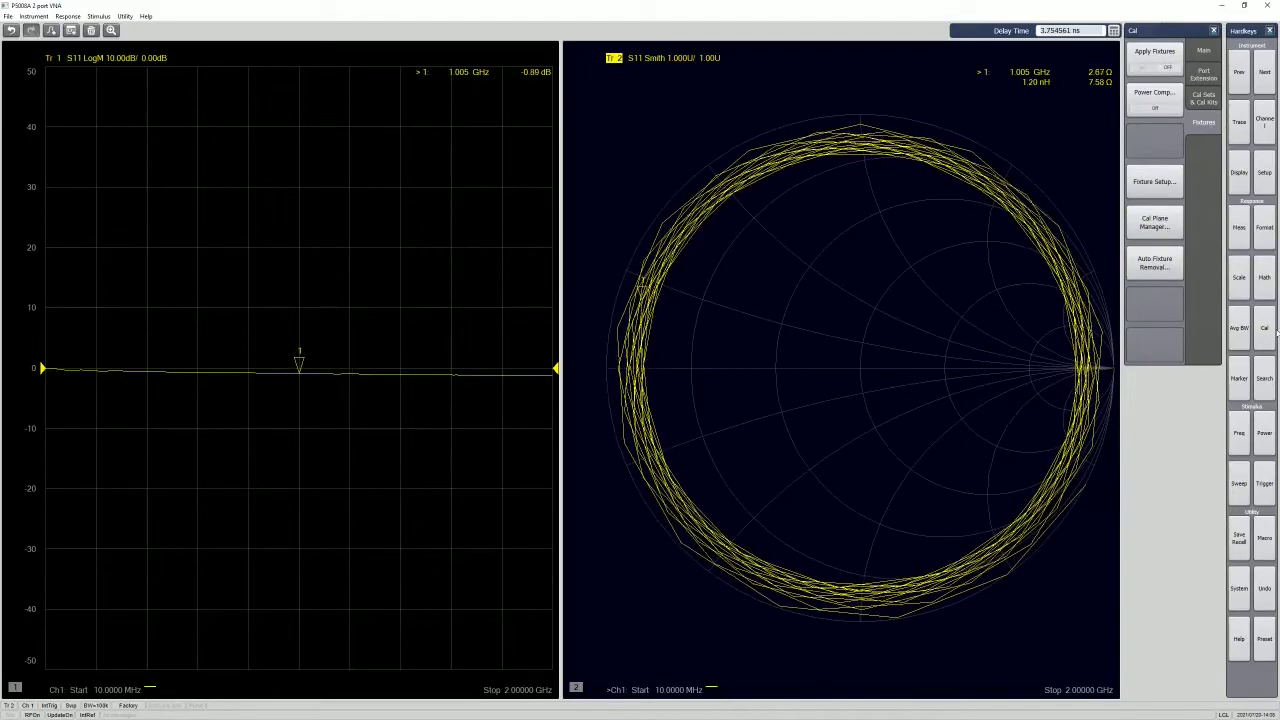
click(1206, 75)
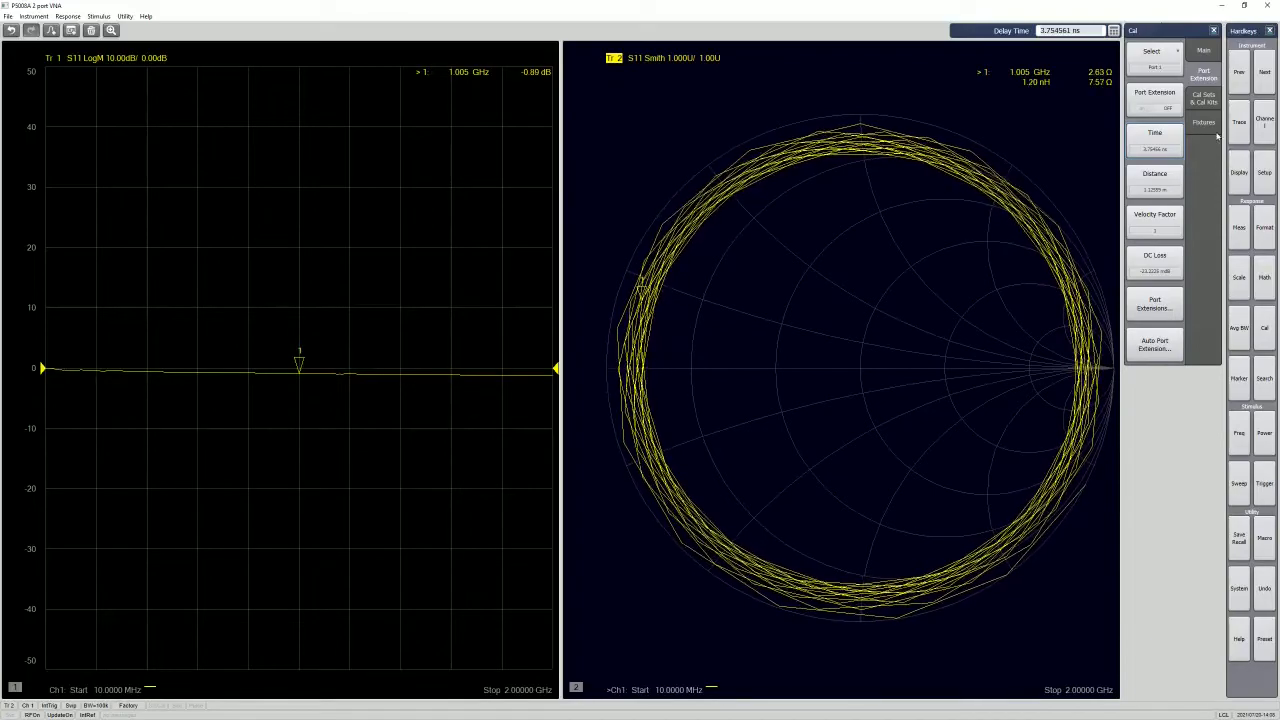
Step: Enter 2.2 GHz as the sweep stop frequency on the numeric keypad
click(1217, 128)
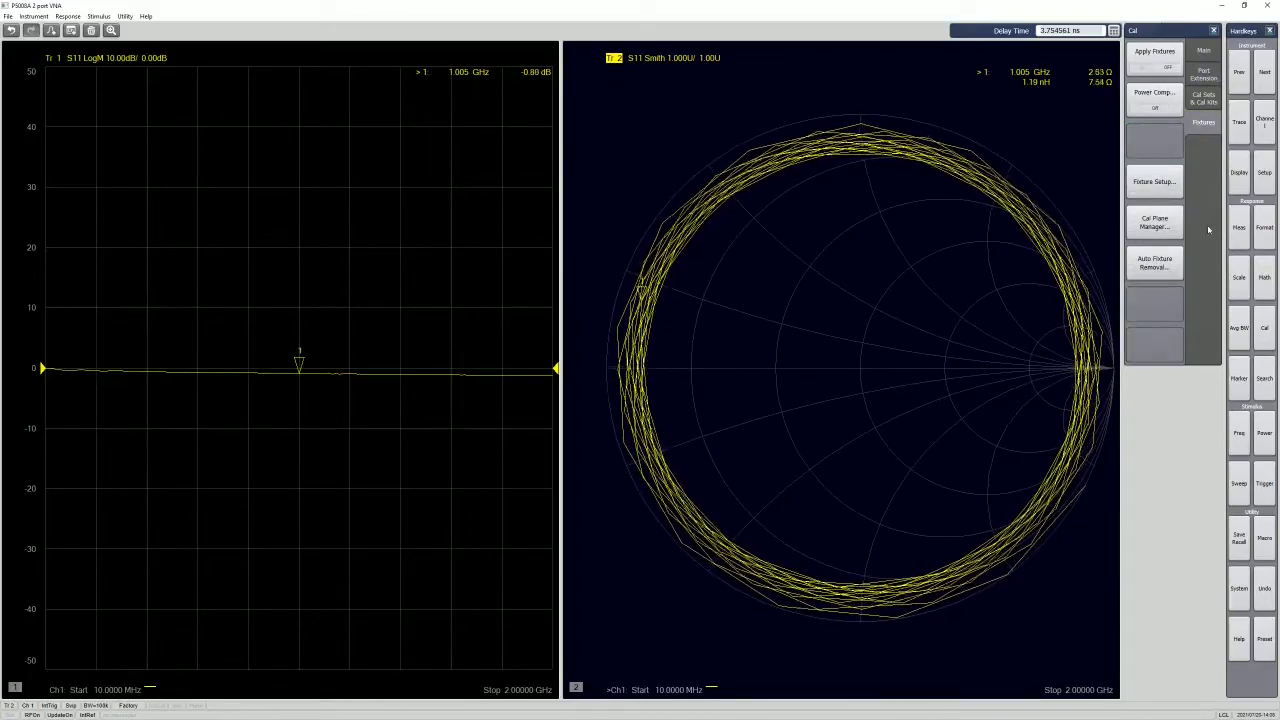
click(1240, 435)
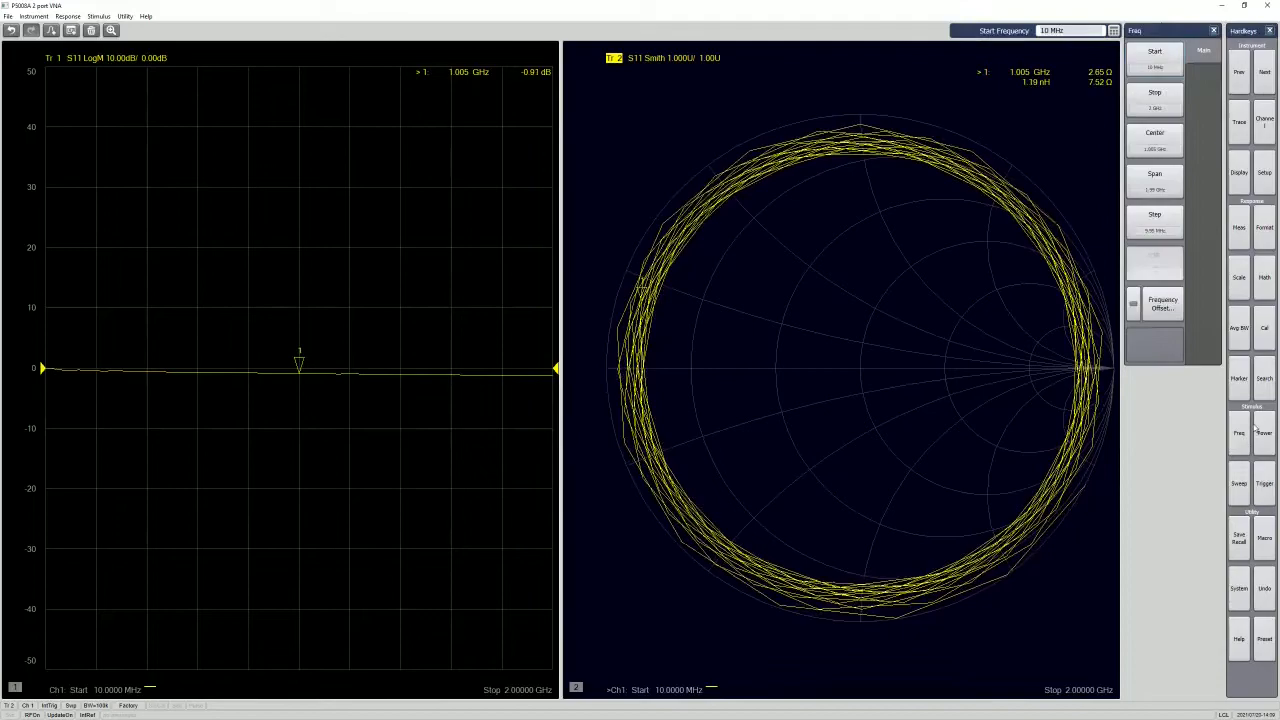
click(1165, 100)
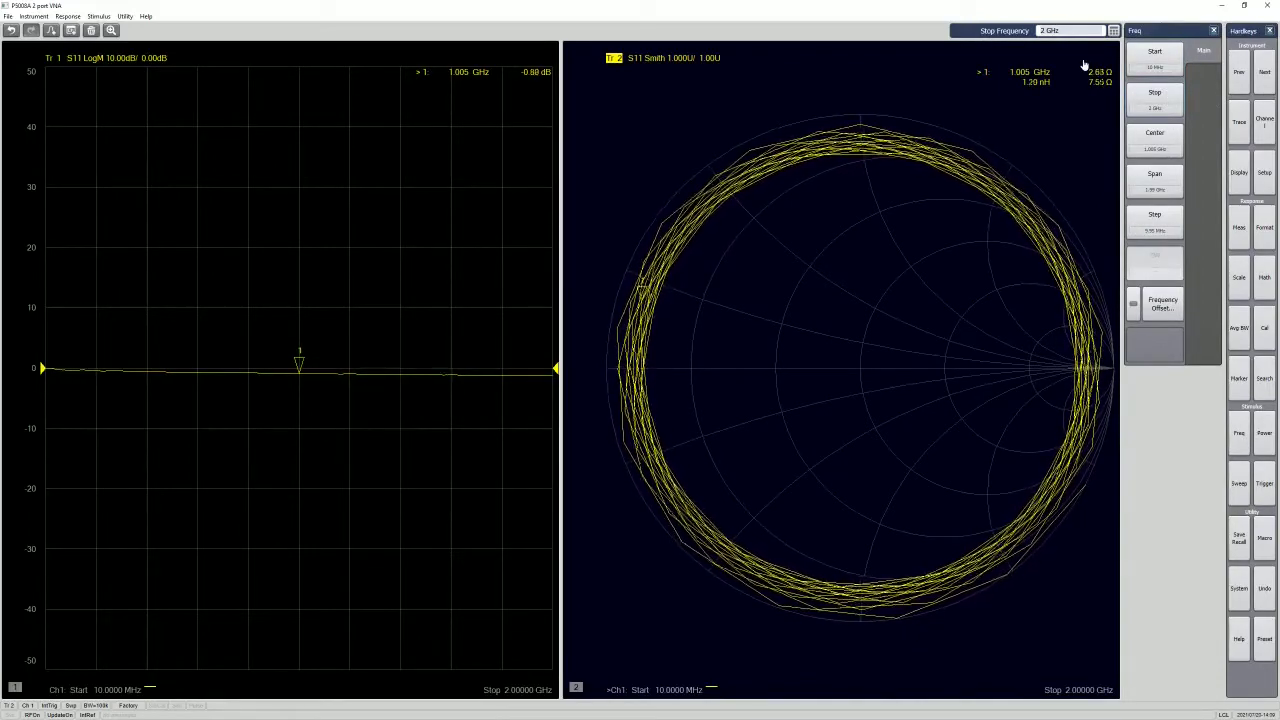
click(1113, 31)
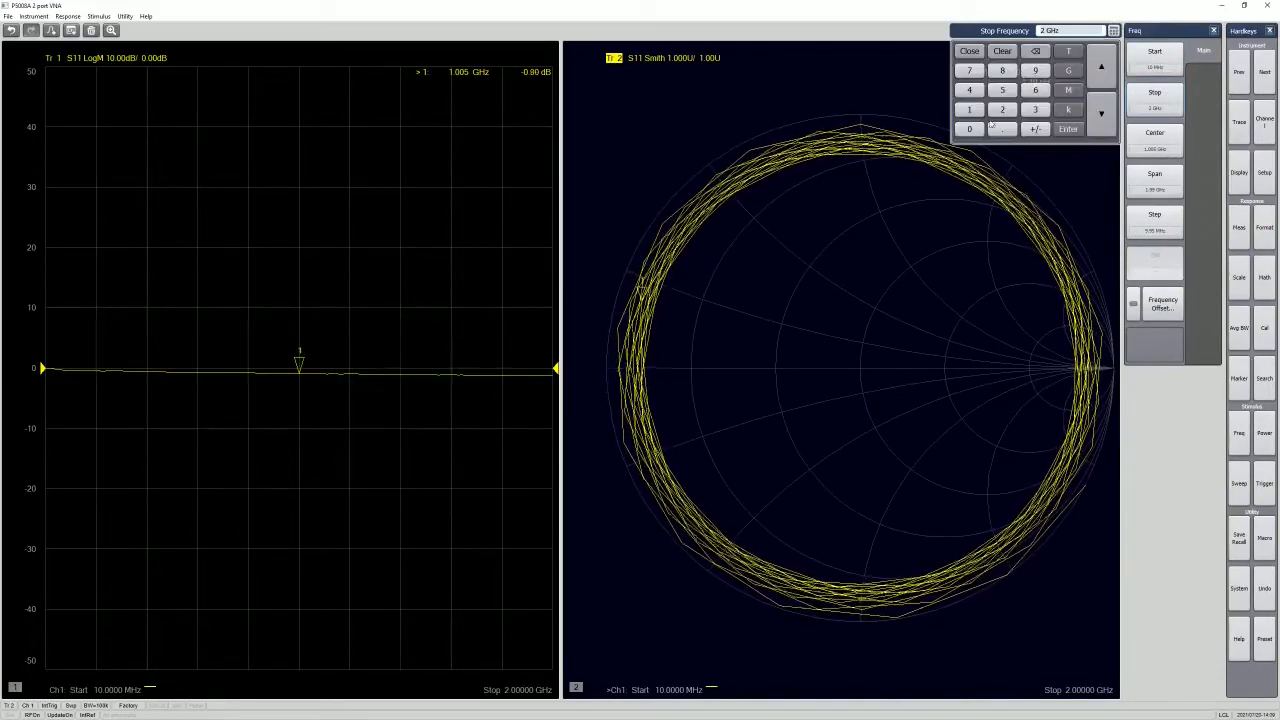
click(1002, 110)
click(1002, 129)
click(1002, 110)
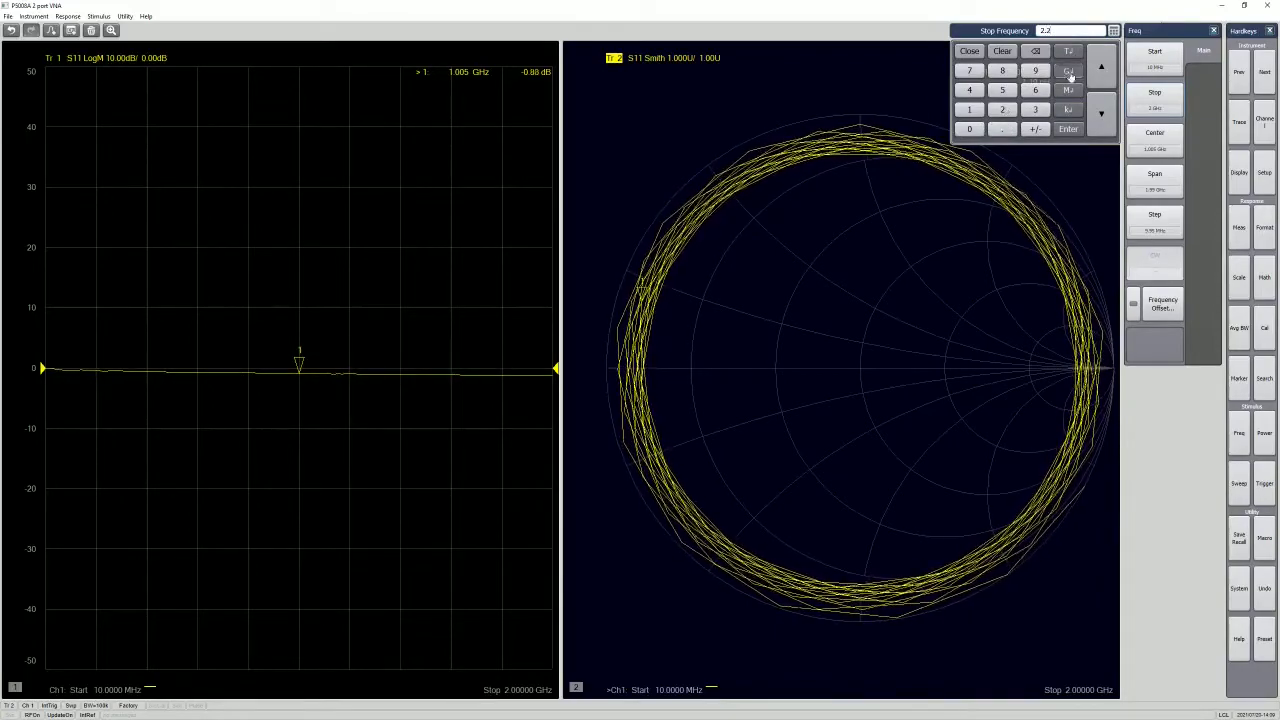
click(1068, 70)
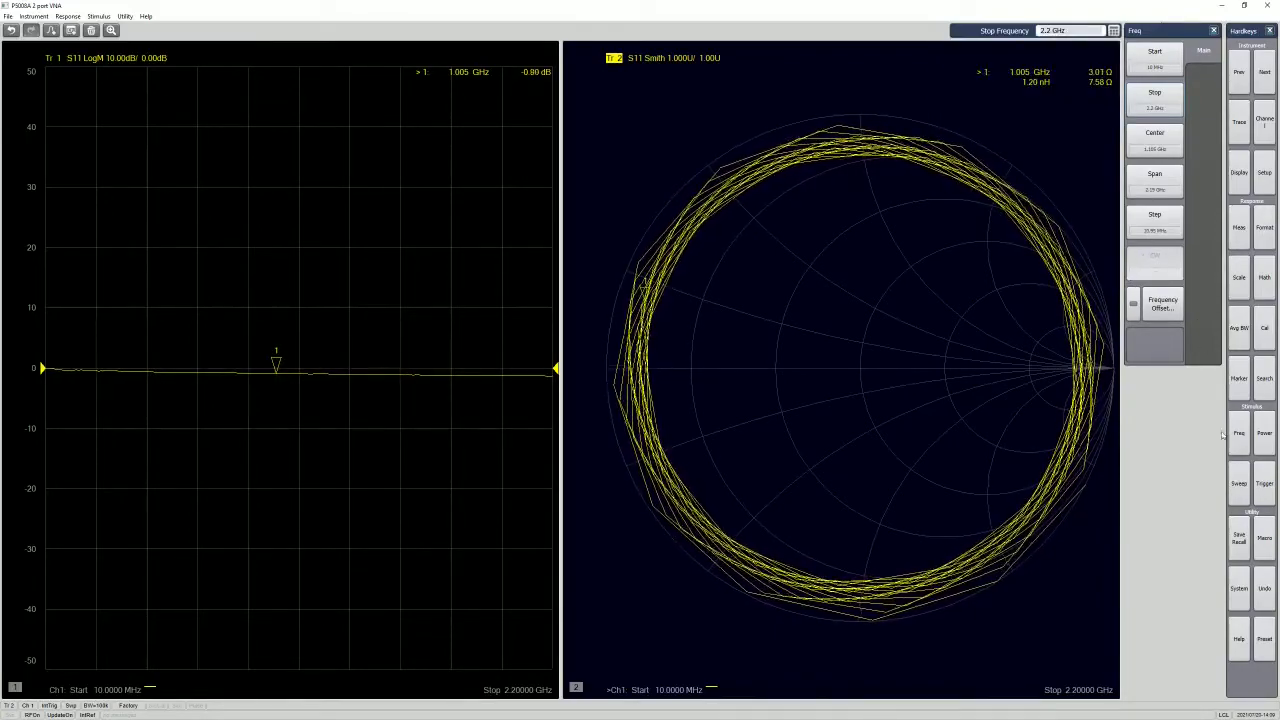
Step: Rerun 1-port Auto Fixture Removal and remeasure Fixture A's open standard (50.4979 Ω, 3.7696 ns)
click(1271, 339)
click(1203, 122)
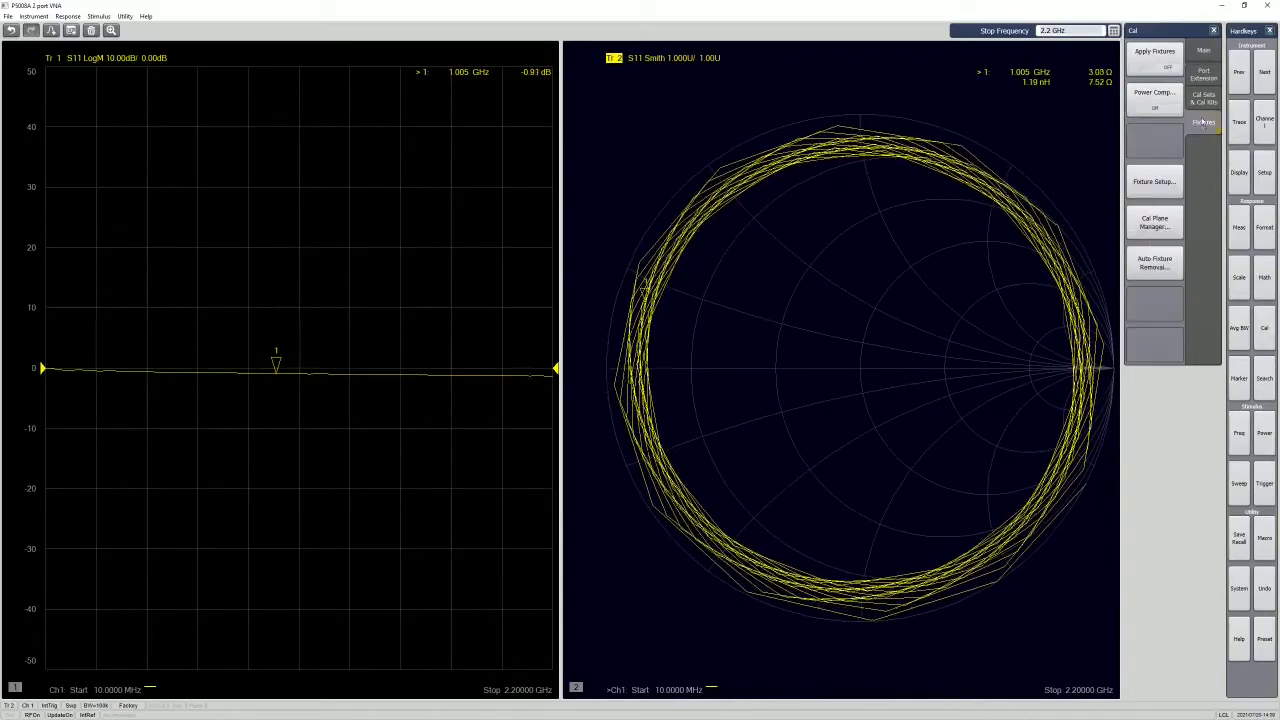
click(1156, 263)
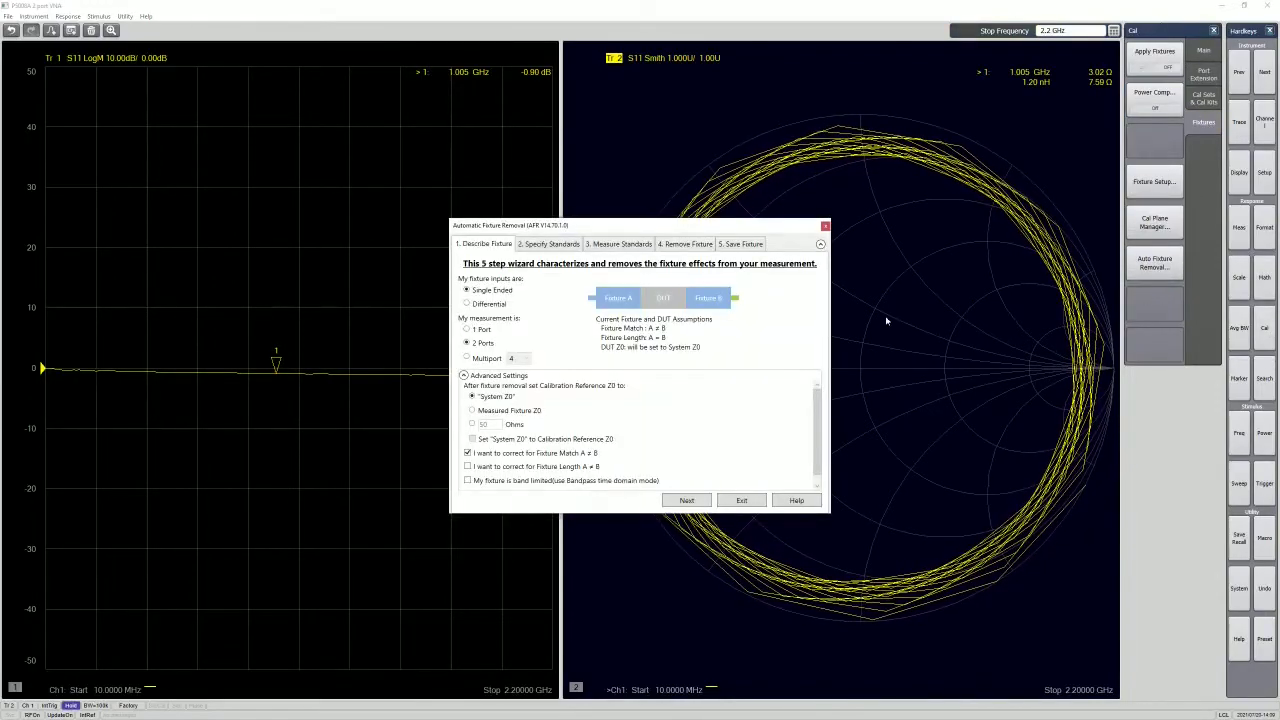
click(484, 331)
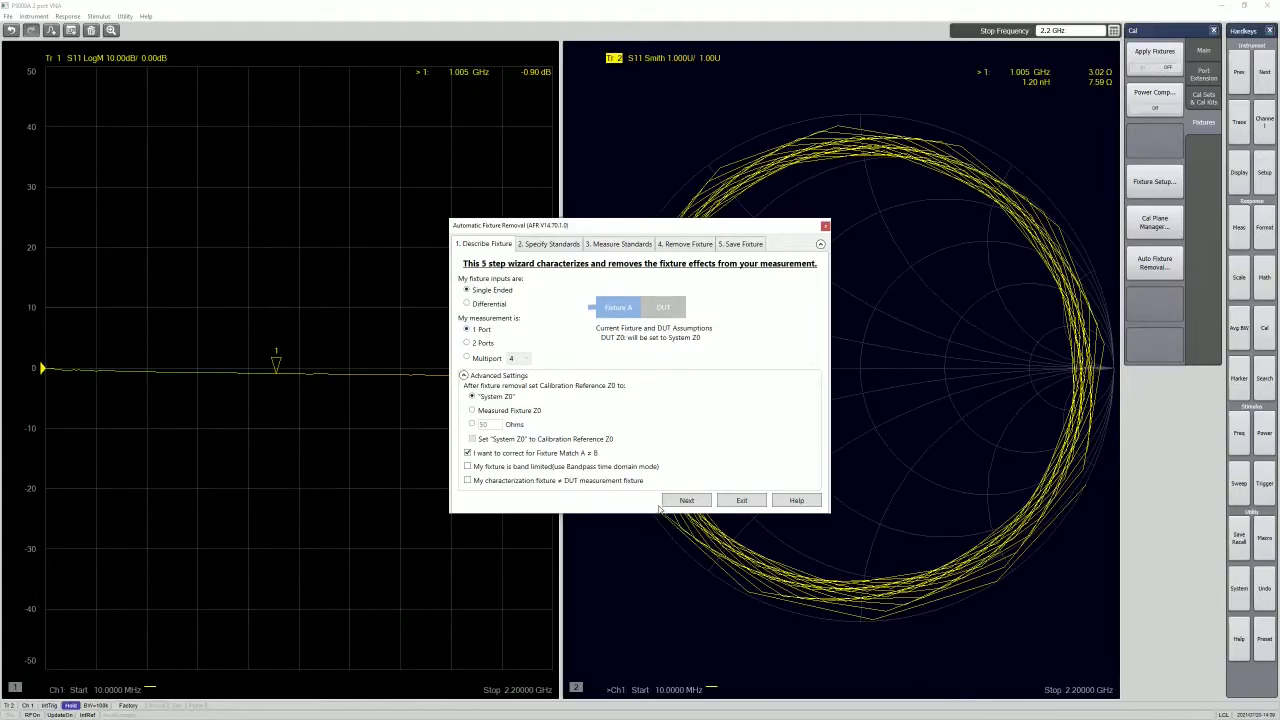
click(687, 501)
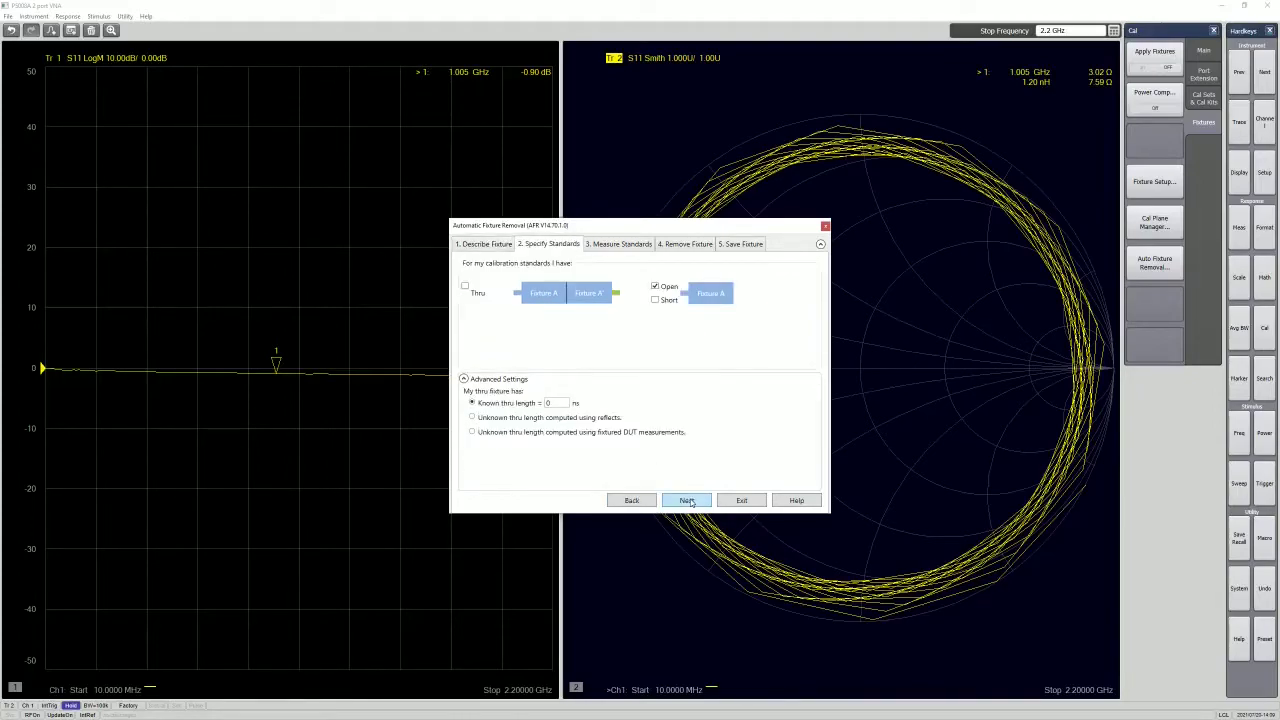
click(688, 501)
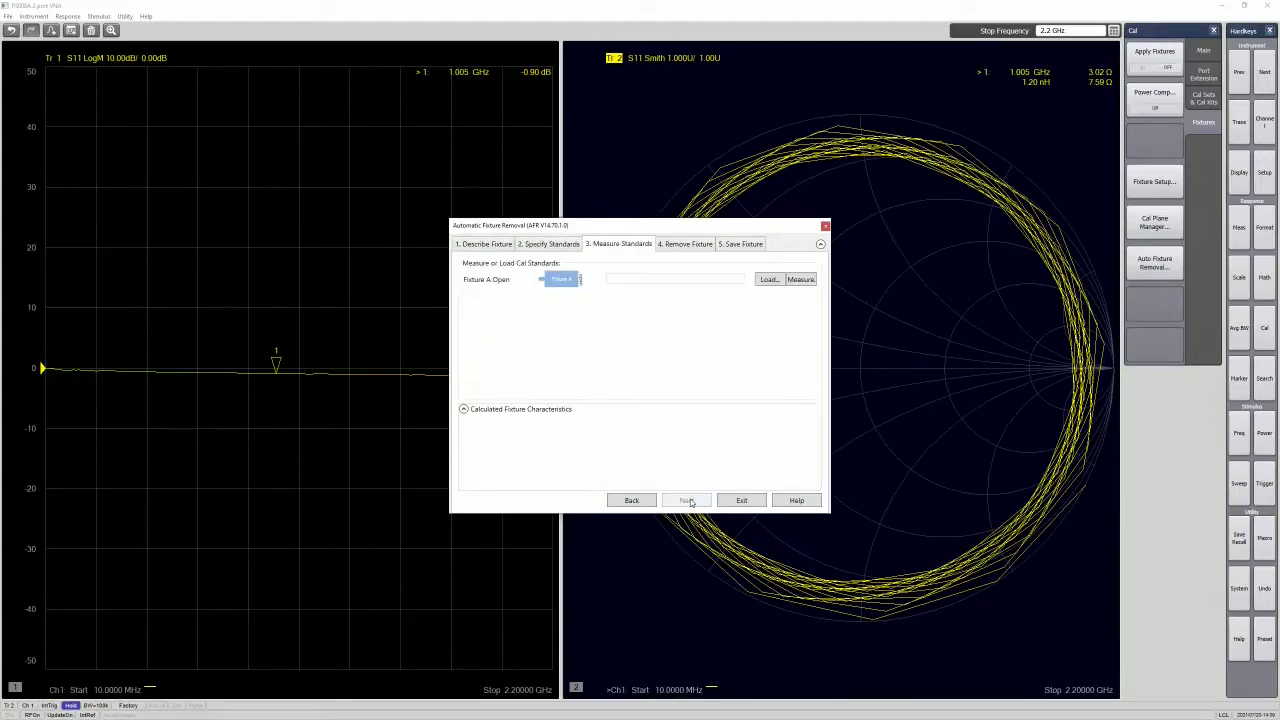
click(806, 280)
click(688, 388)
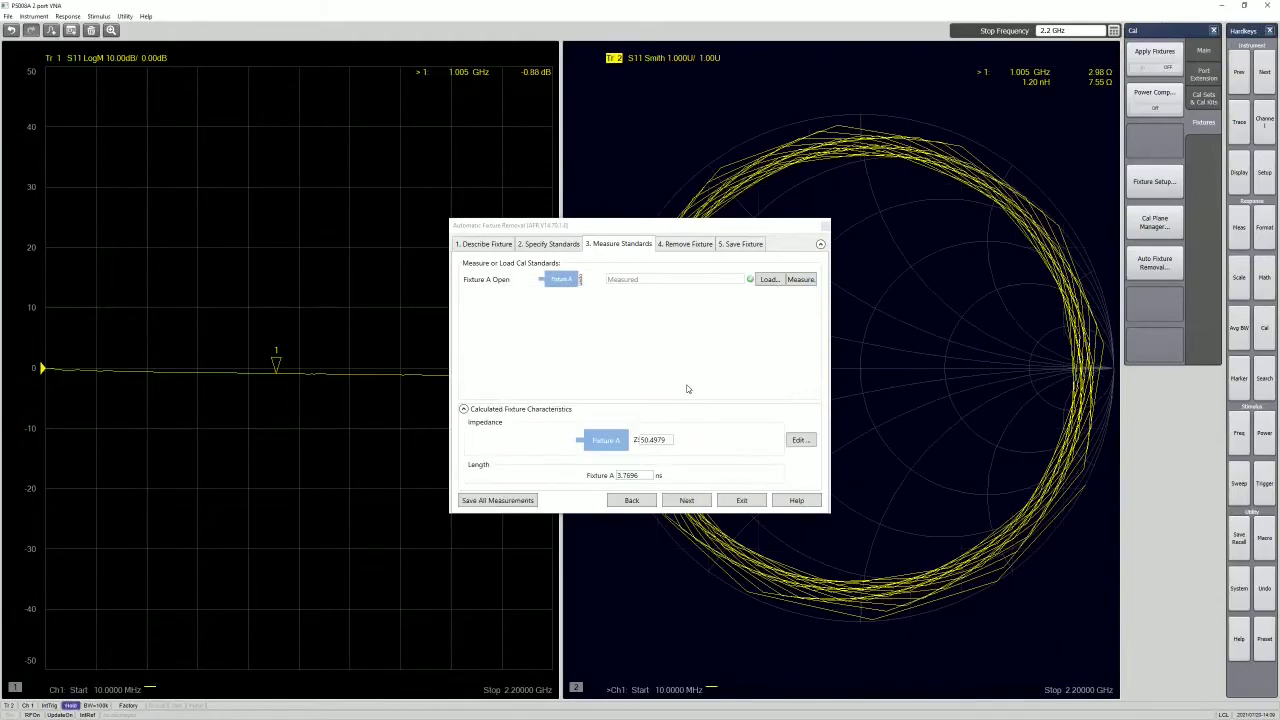
Step: Apply the fixture removal correction, undoing and reapplying it once, and reach Save Fixture
click(688, 503)
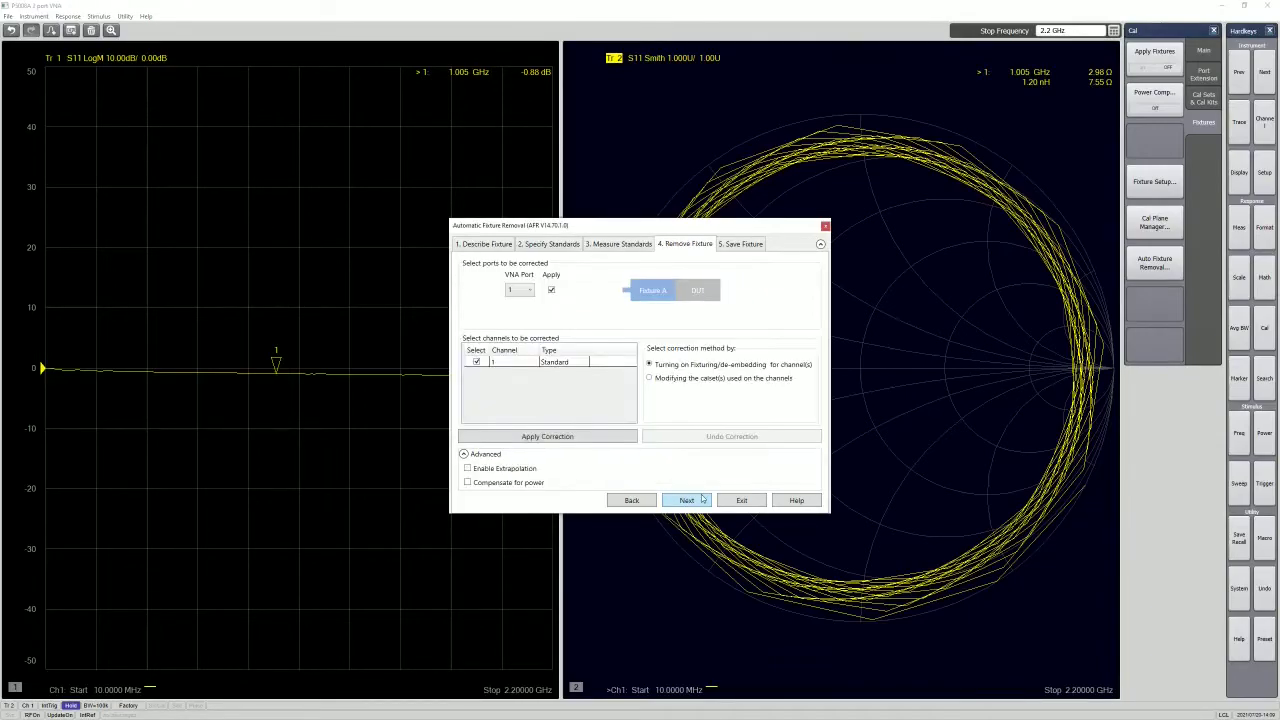
click(597, 437)
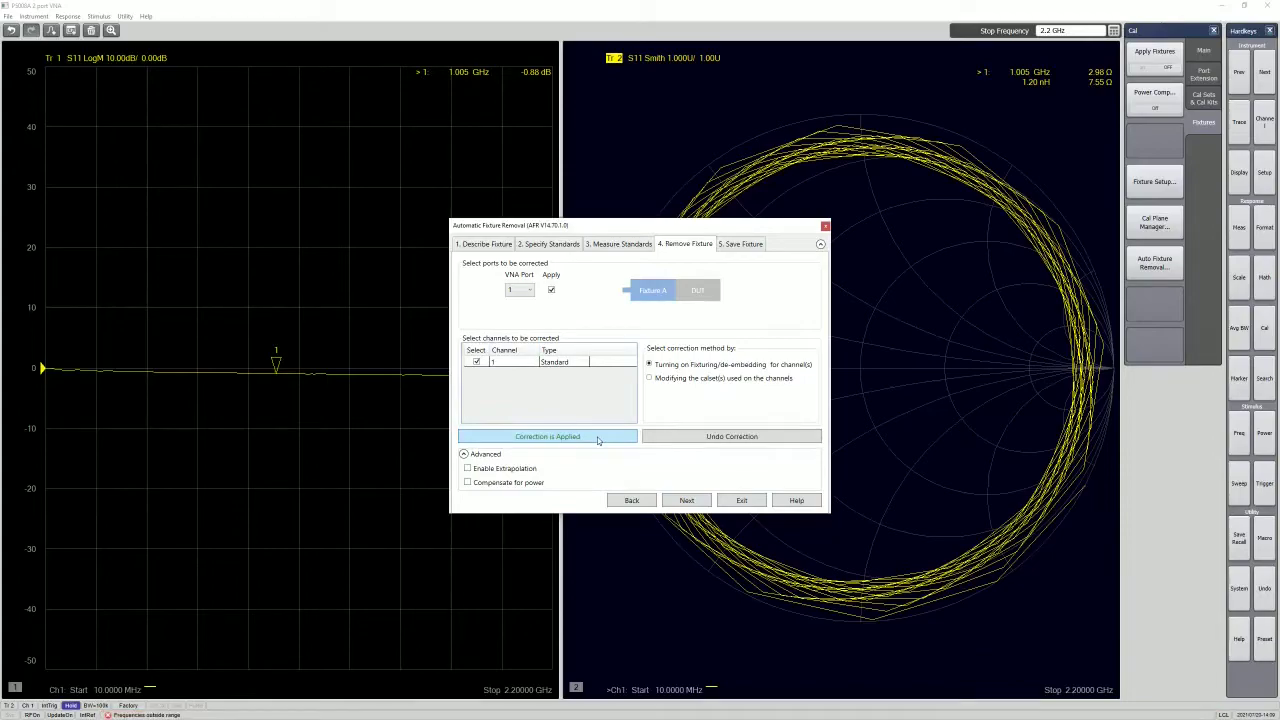
click(696, 439)
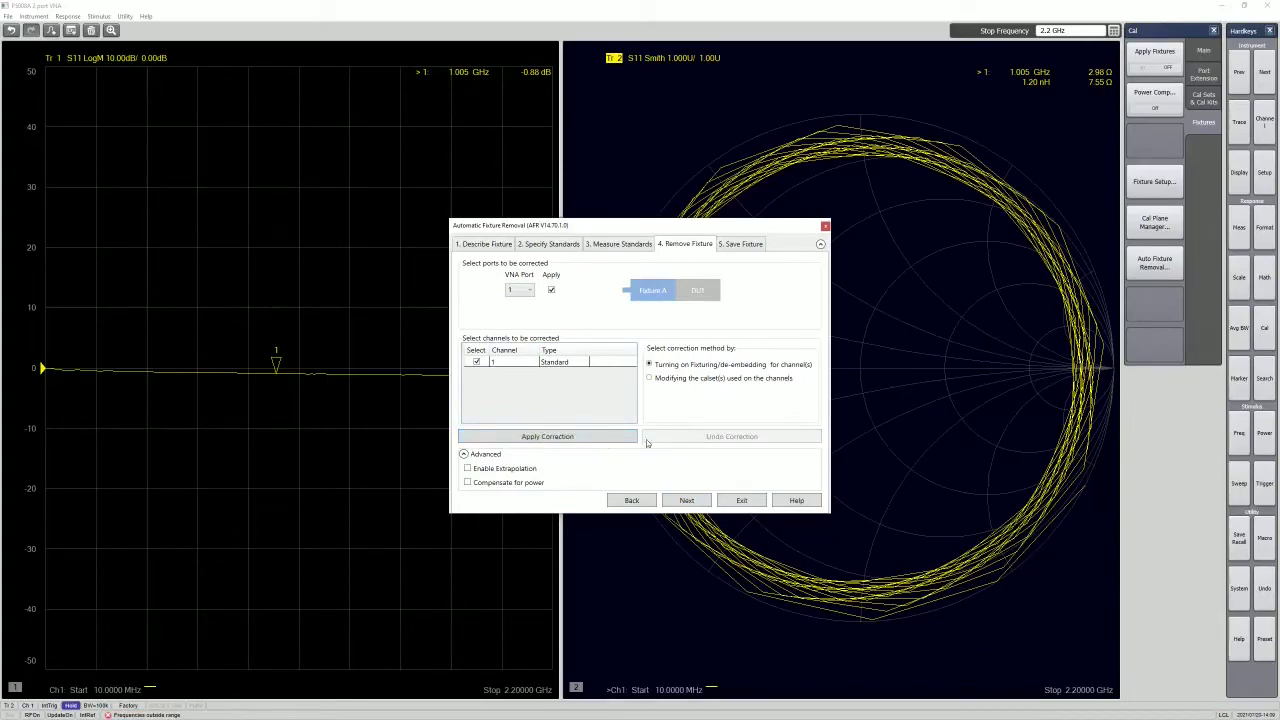
click(567, 438)
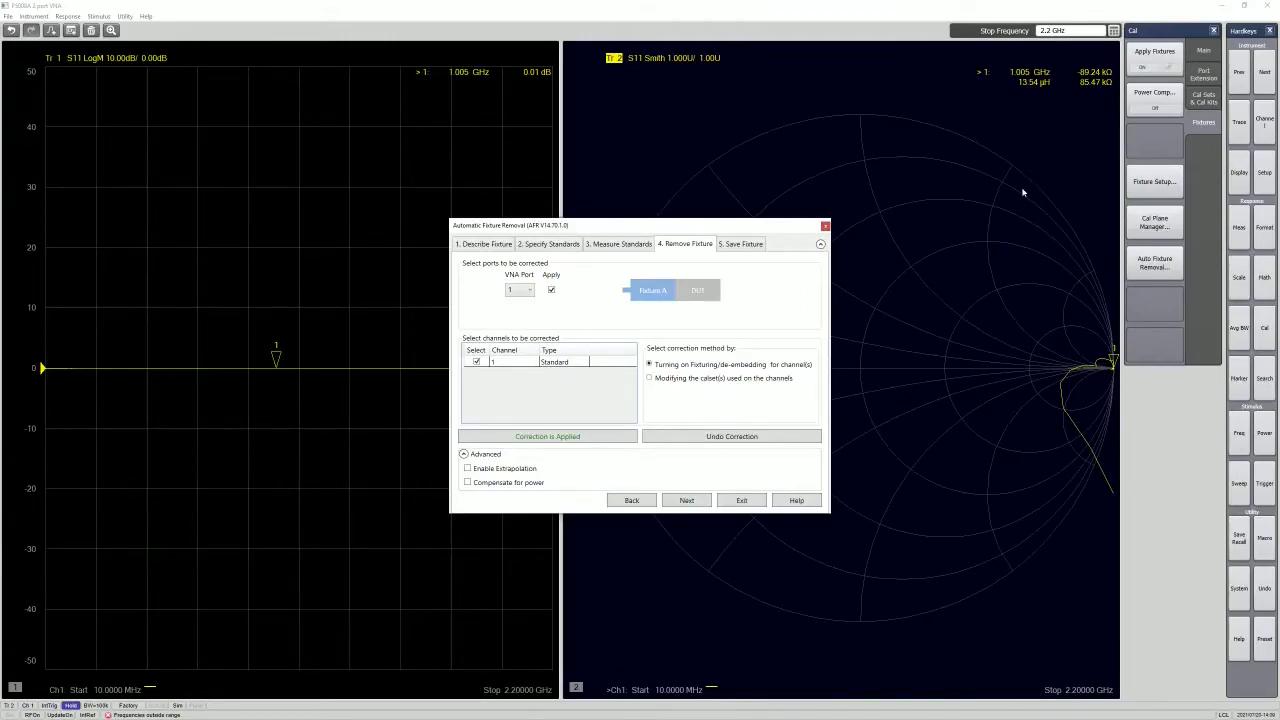
click(686, 500)
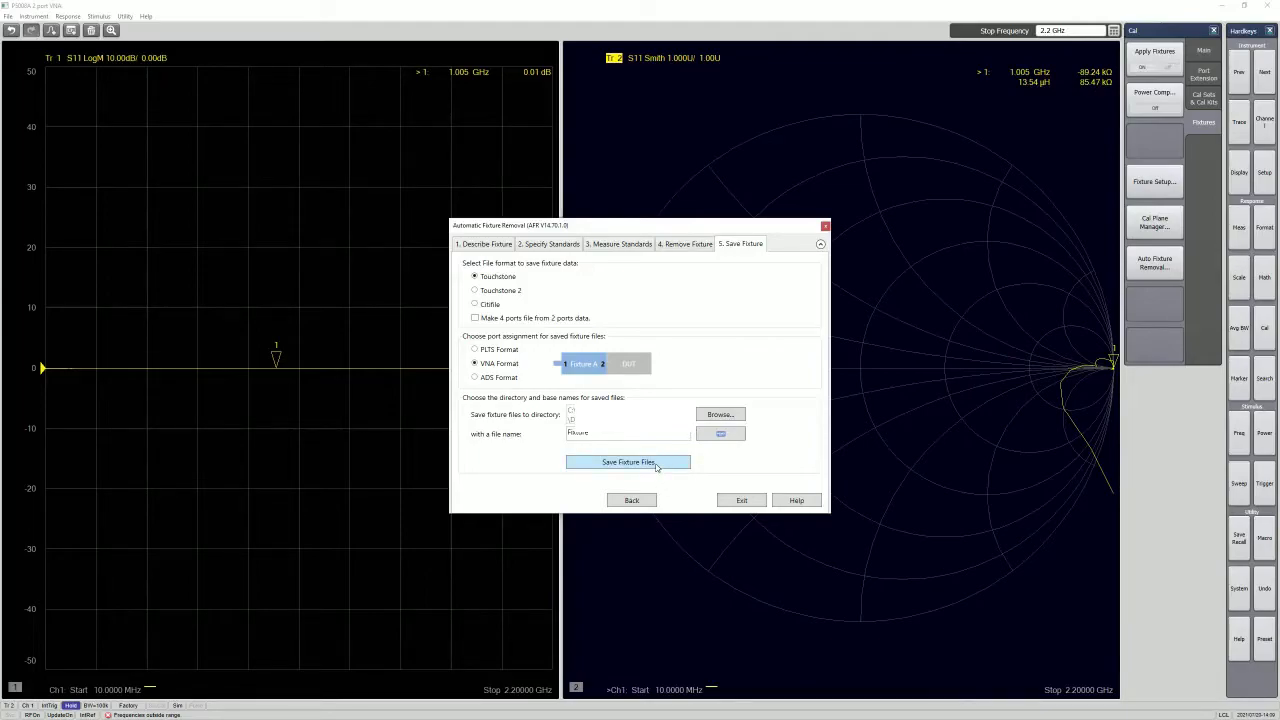
Step: Save the fixture as Fixture.s2p, replacing the old file, and exit Automatic Fixture Removal
click(657, 463)
click(686, 394)
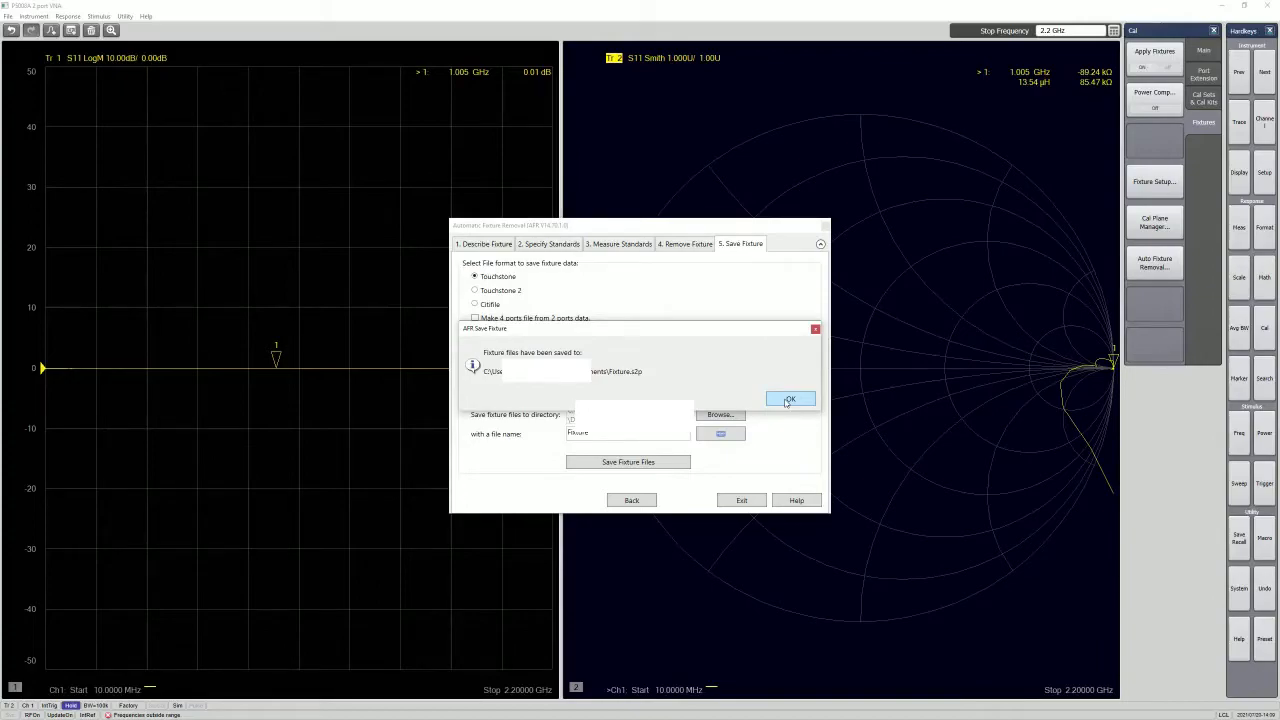
click(789, 400)
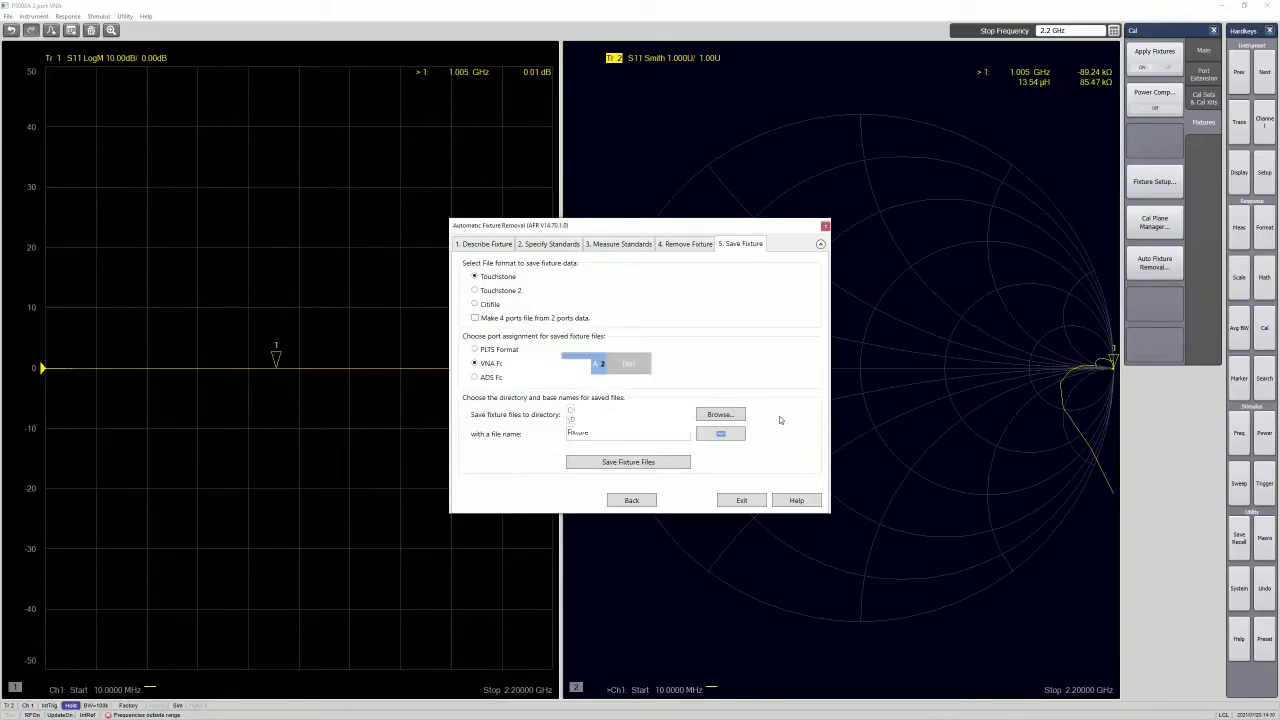
click(743, 503)
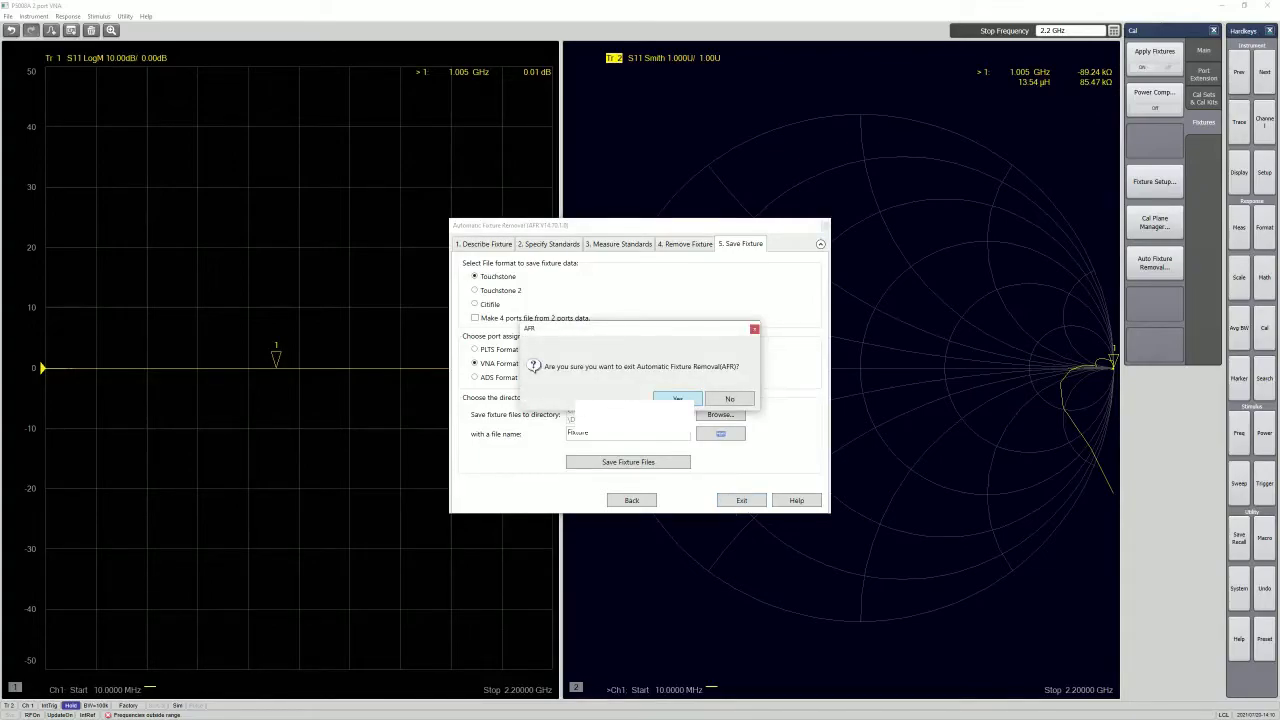
click(678, 399)
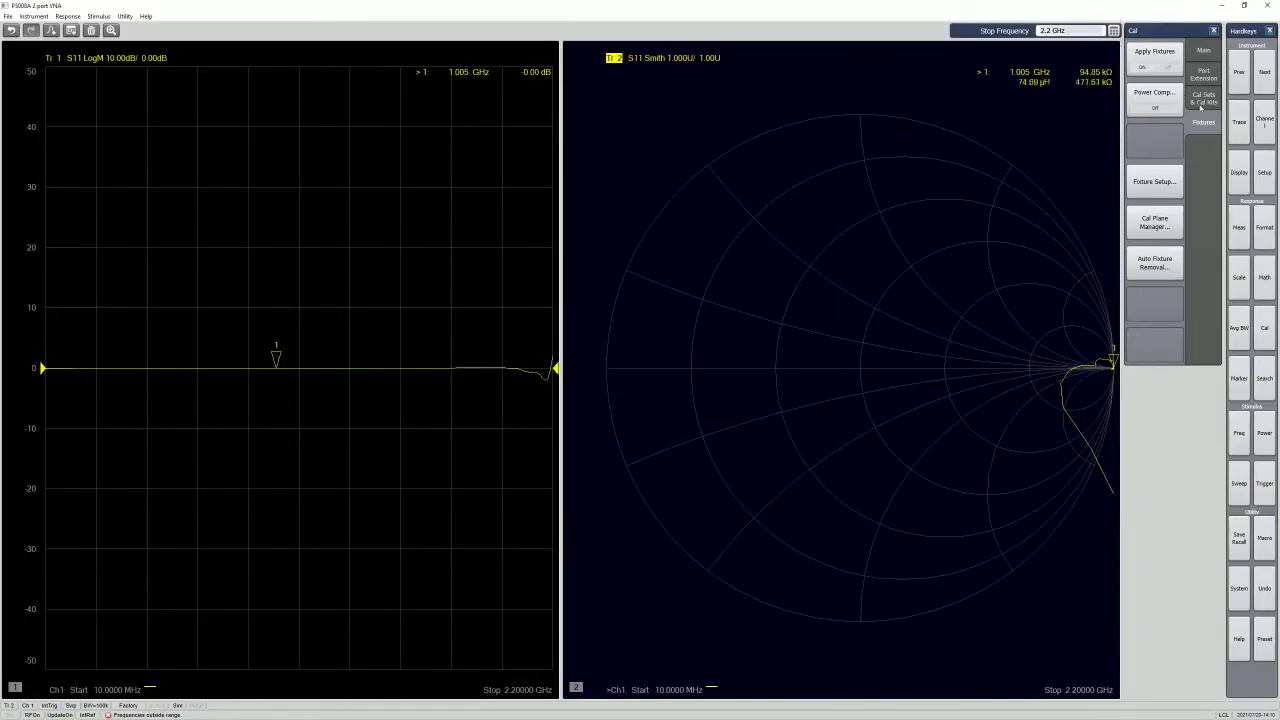
Step: Enter 2.2, then 2, as the Stop frequency so the sweep ends at 2 GHz
click(1239, 433)
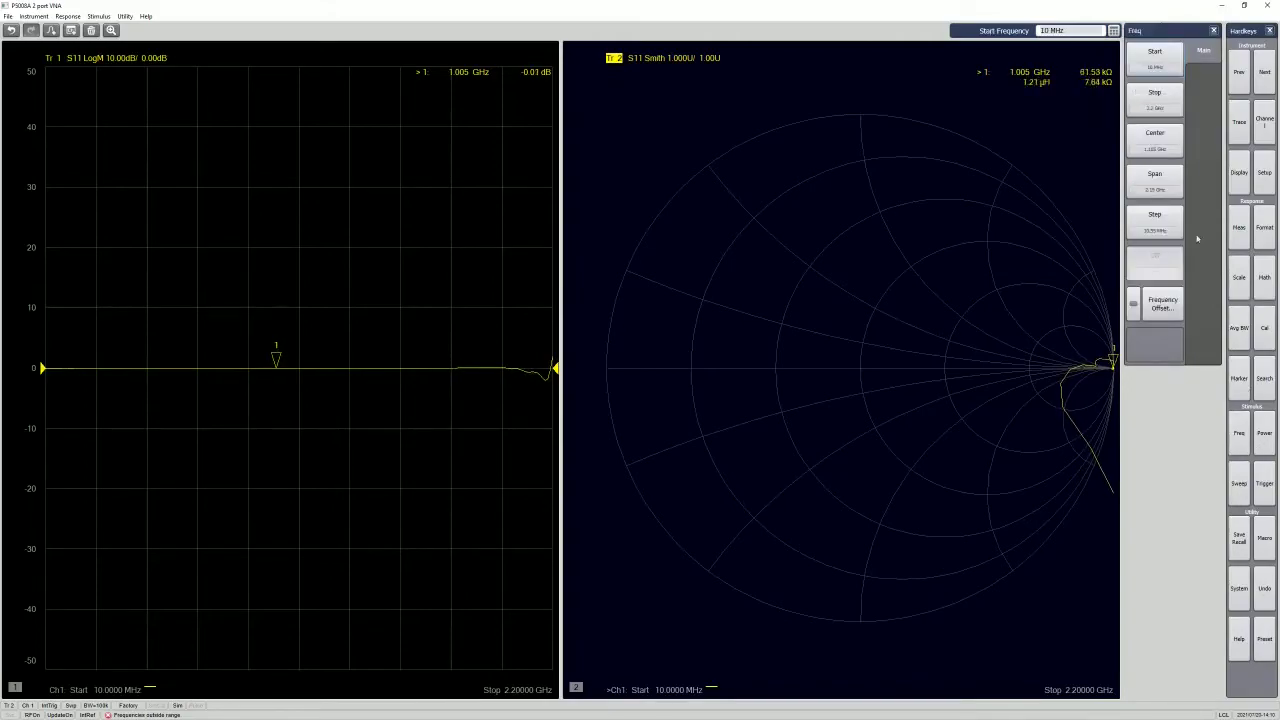
click(1140, 104)
text(2.2)
key(Return)
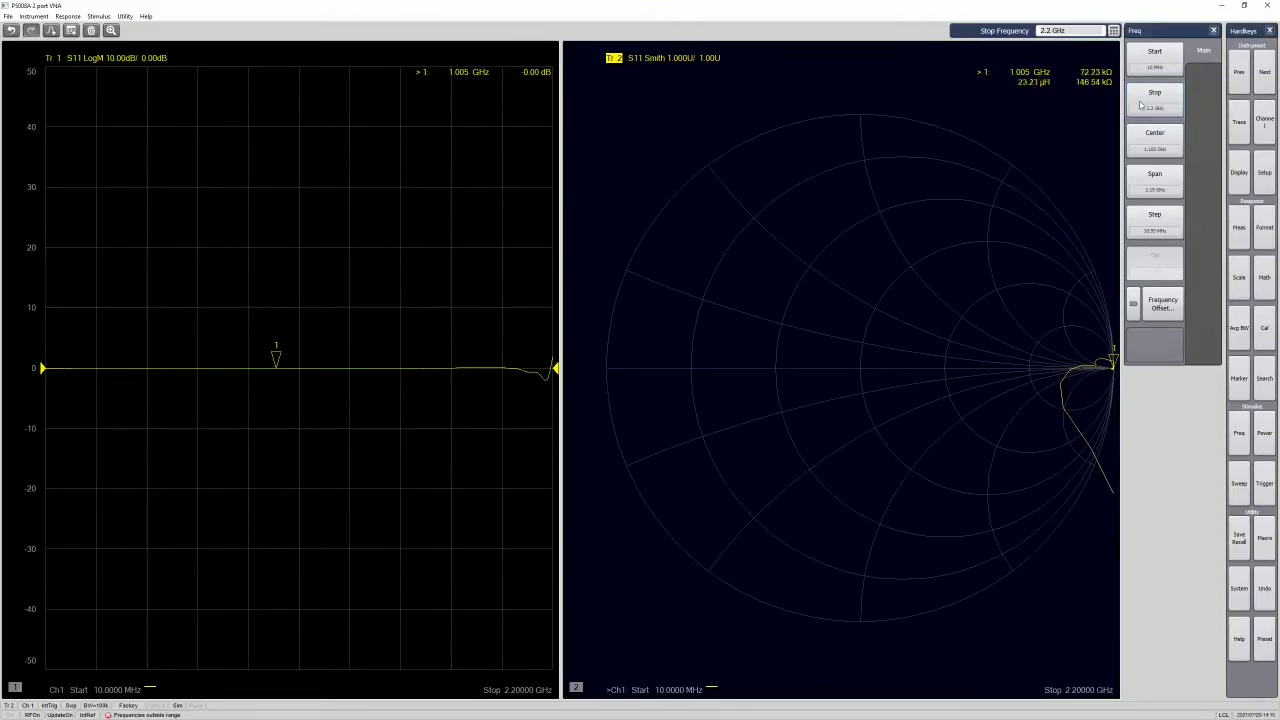
click(1080, 34)
text(2)
key(Return)
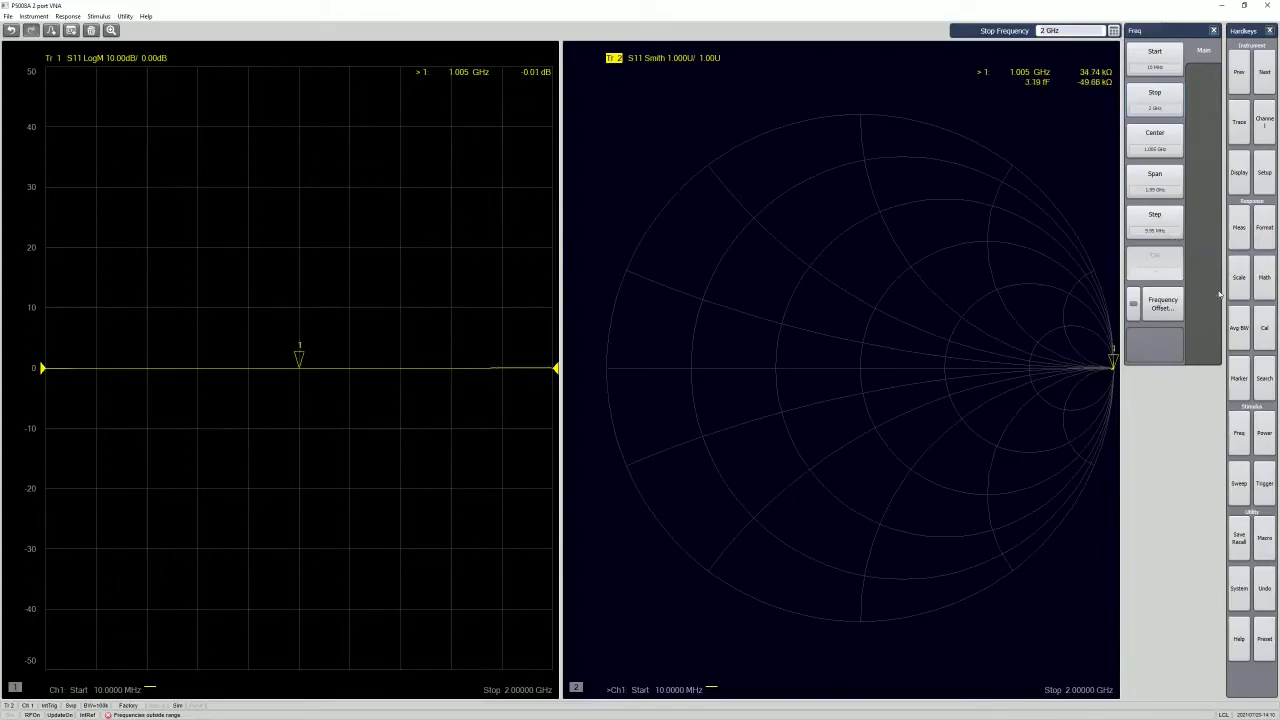
Step: Set Apply Fixtures to OFF under Cal > Fixtures, restoring the circling Smith trace
click(1266, 332)
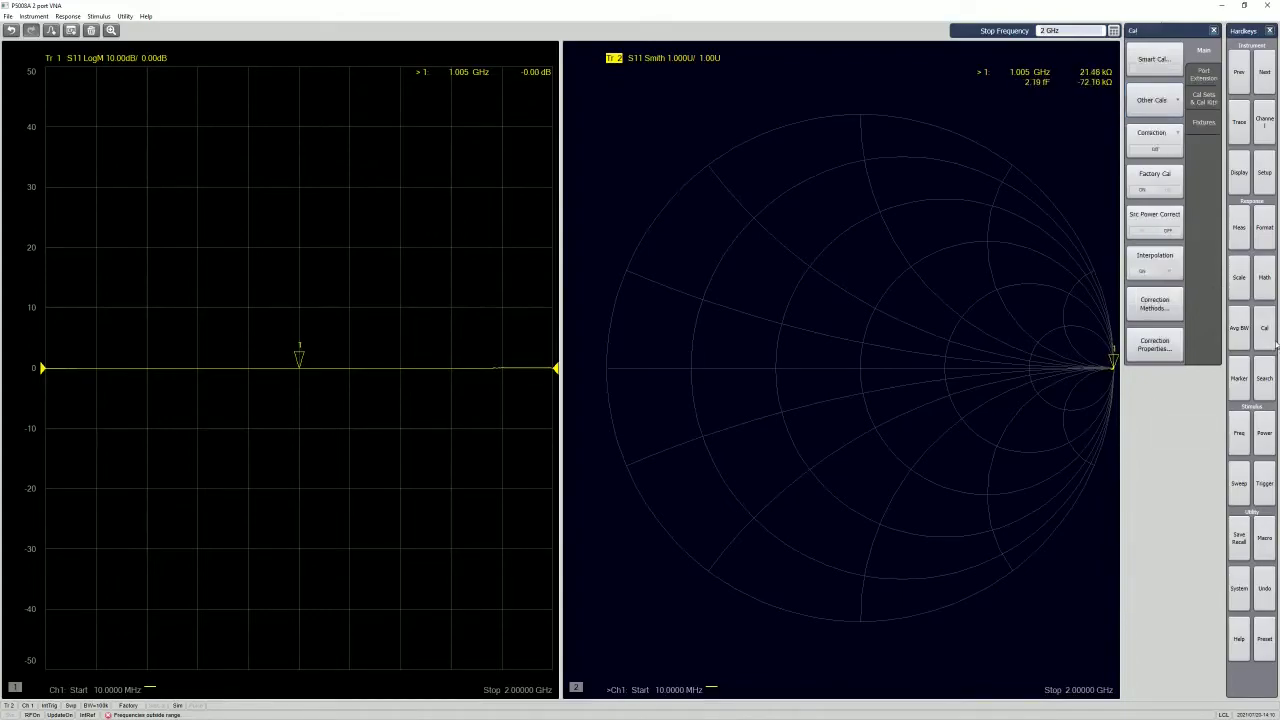
click(1204, 121)
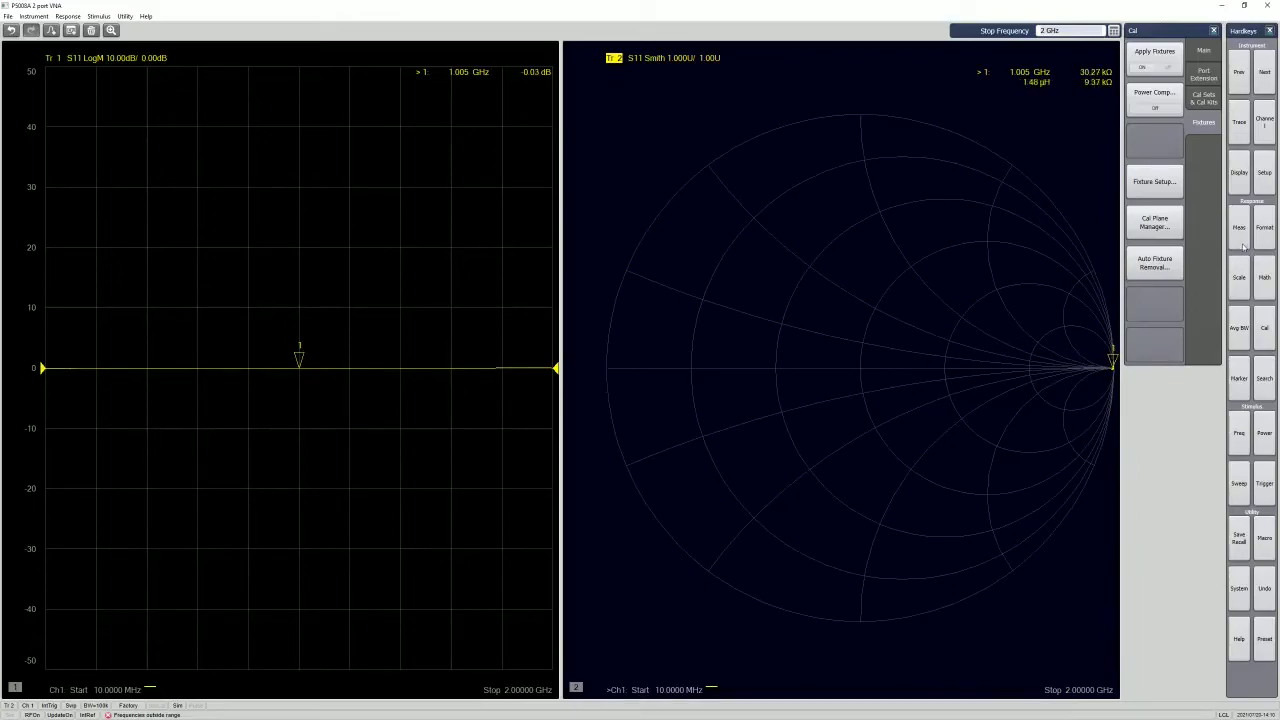
click(1156, 56)
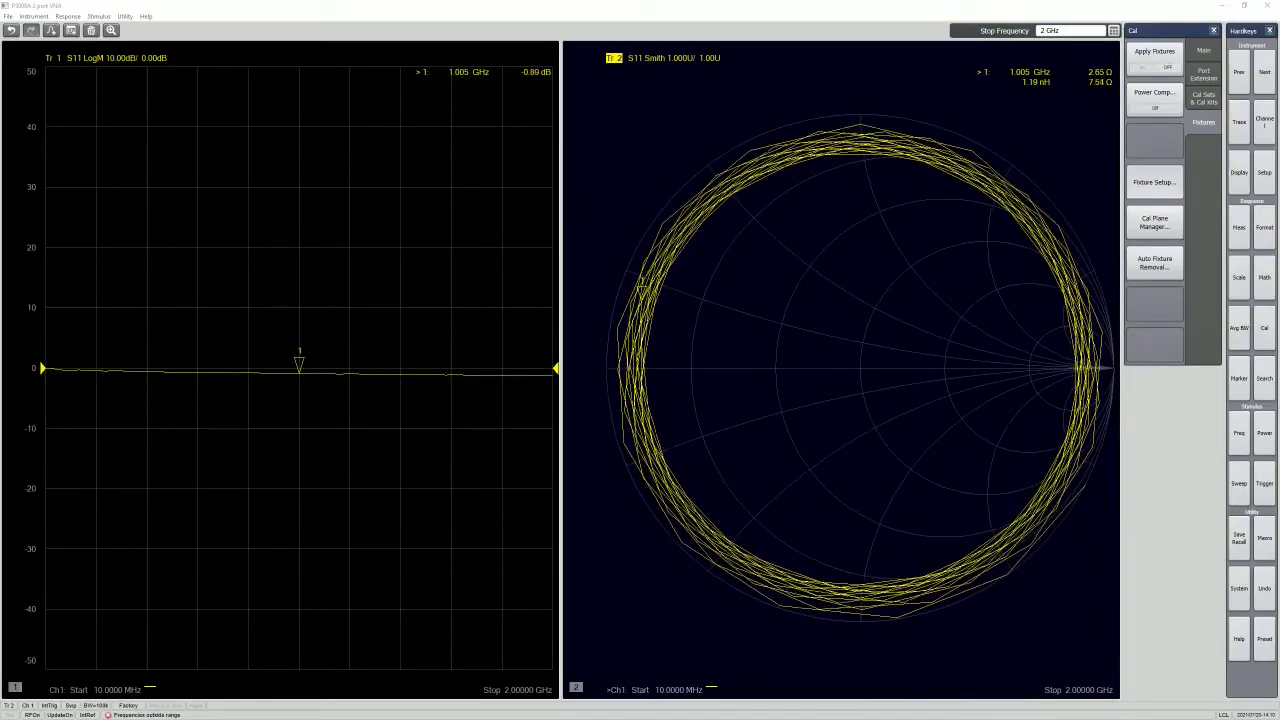
Step: Delete the Gain block from the Port 1 chain in the Fixture Generator
drag(723, 283, 616, 288)
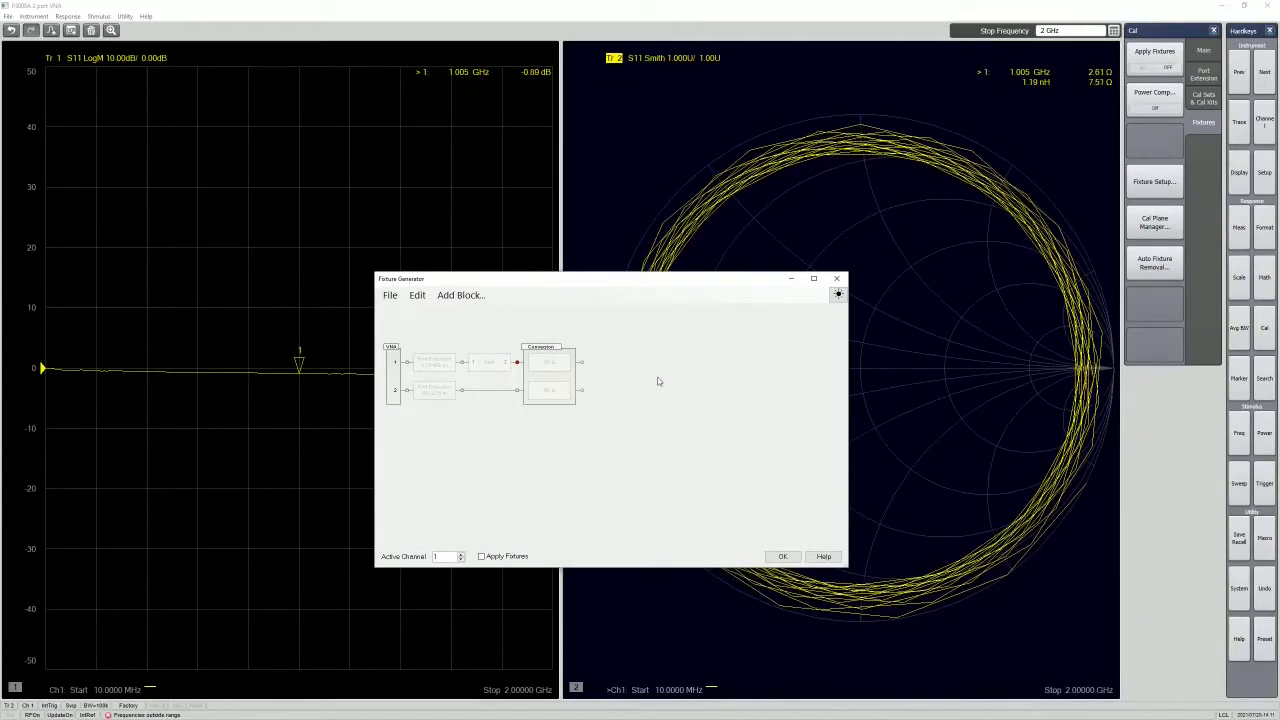
right_click(487, 372)
click(508, 373)
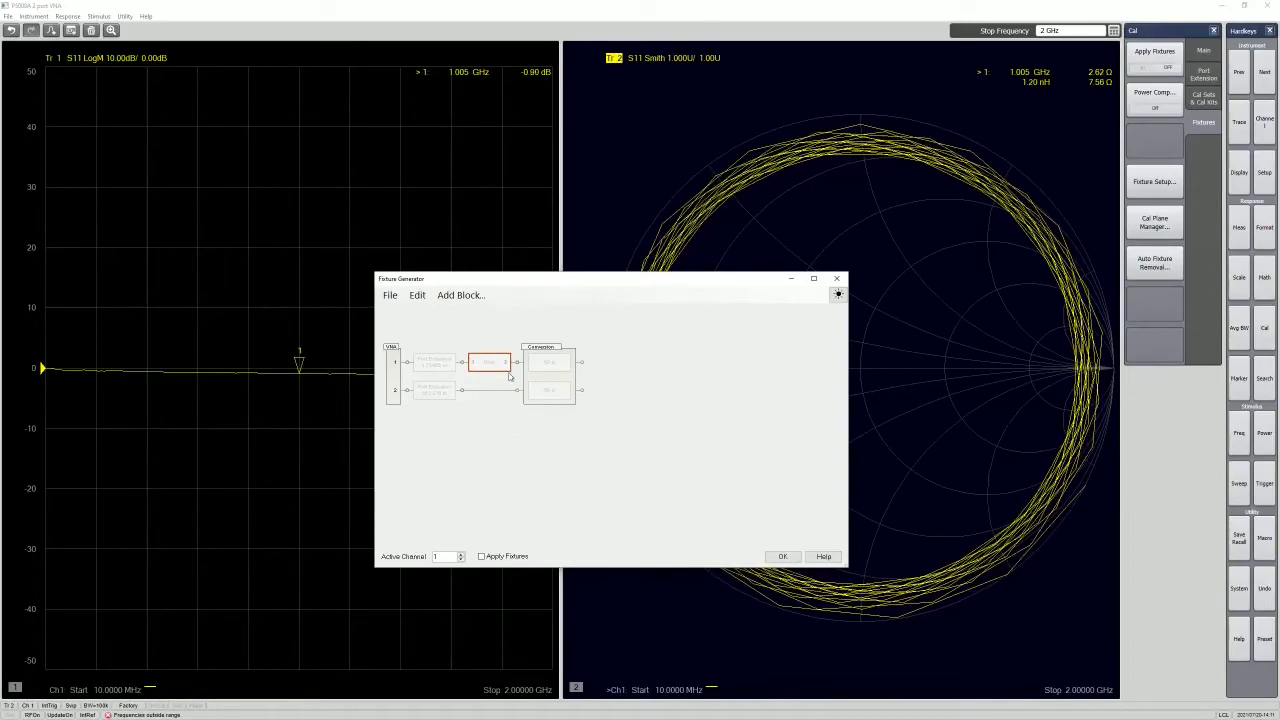
right_click(487, 368)
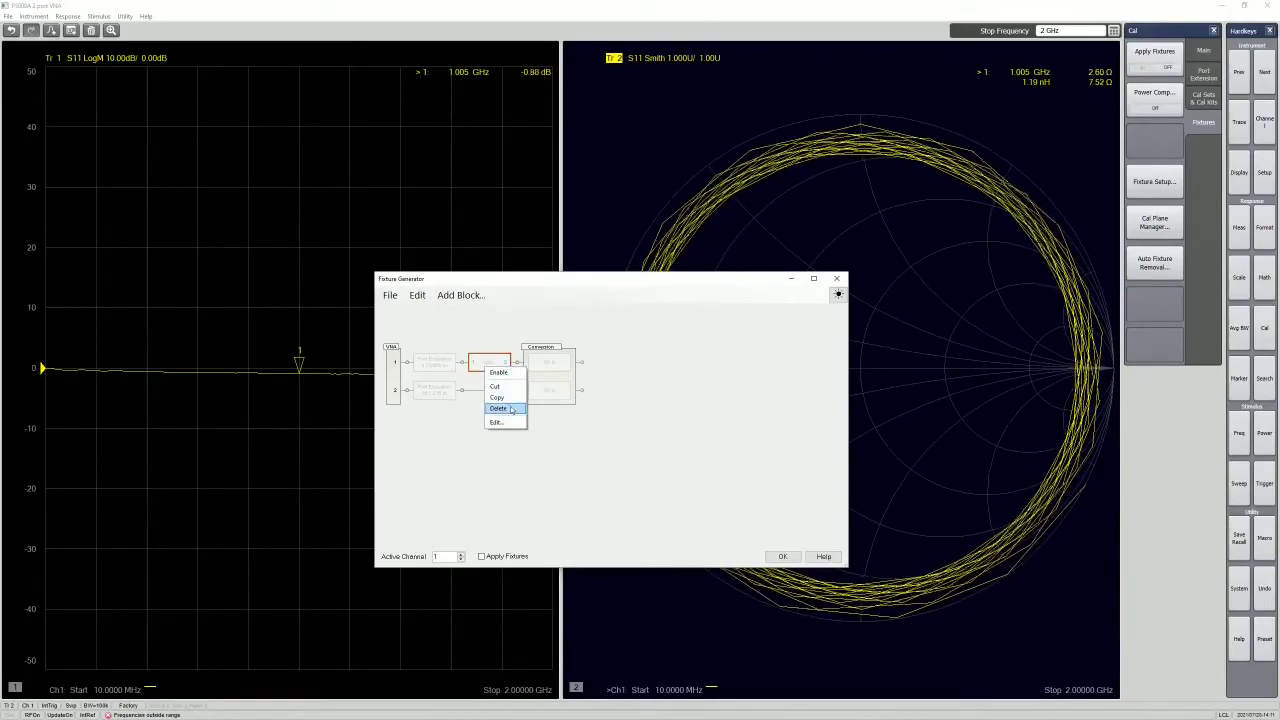
click(505, 408)
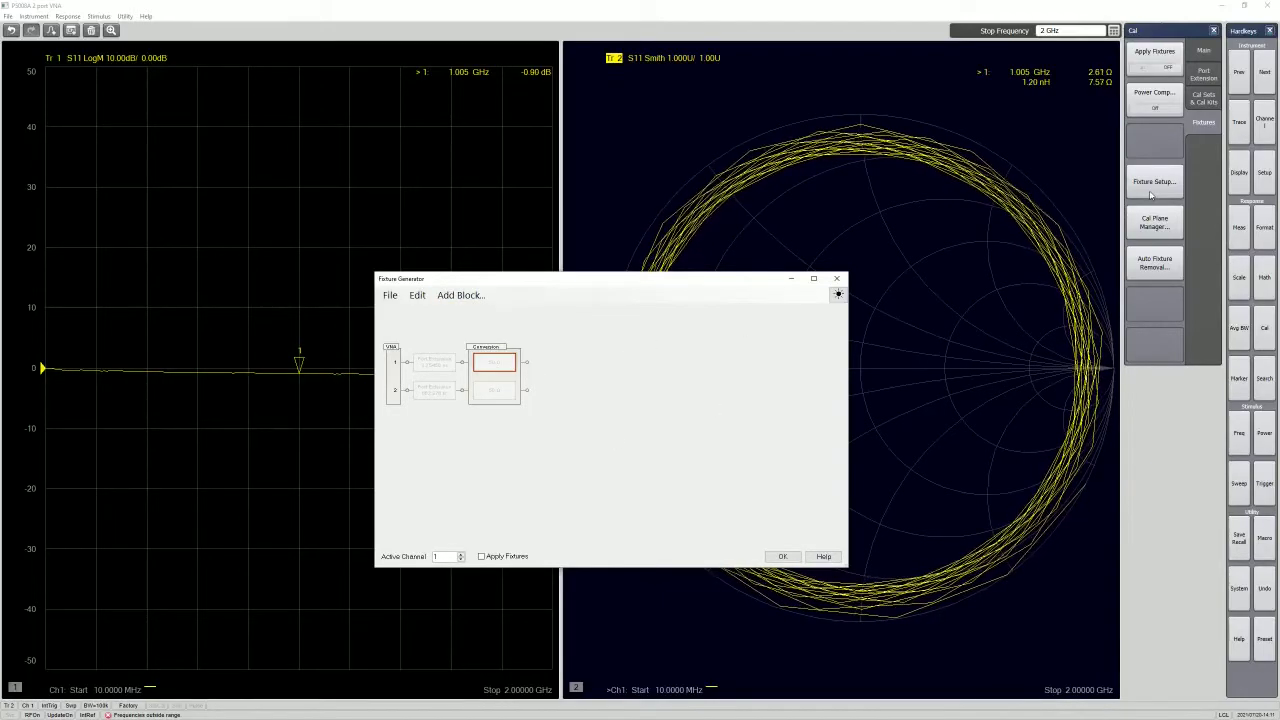
Step: Add a Port 1 de-embedding block loaded from Fixture.s2p in Documents
click(463, 297)
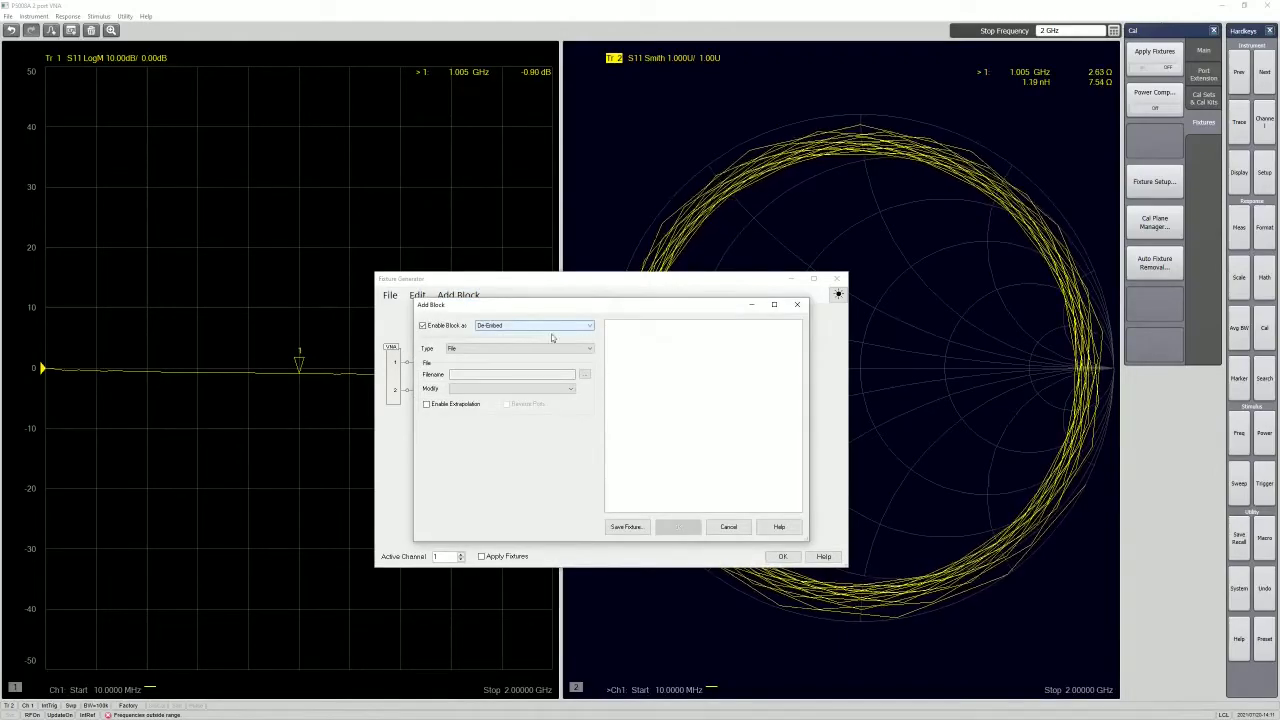
click(585, 374)
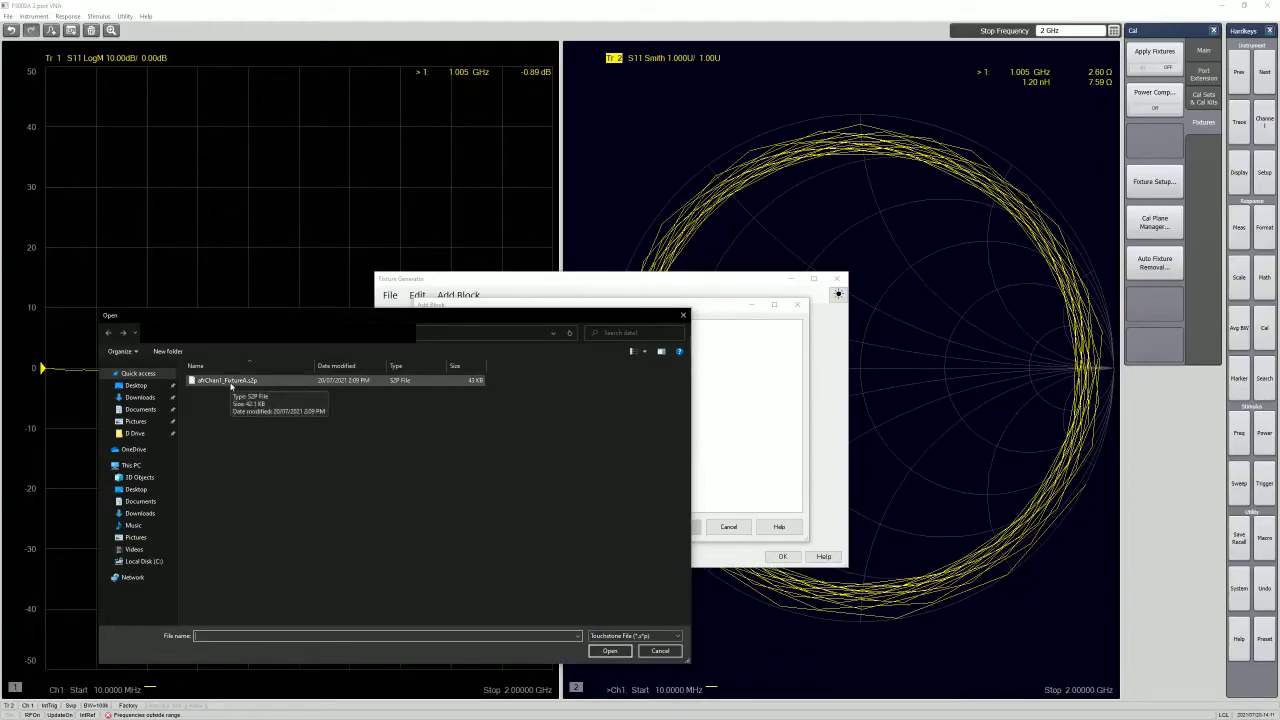
click(140, 409)
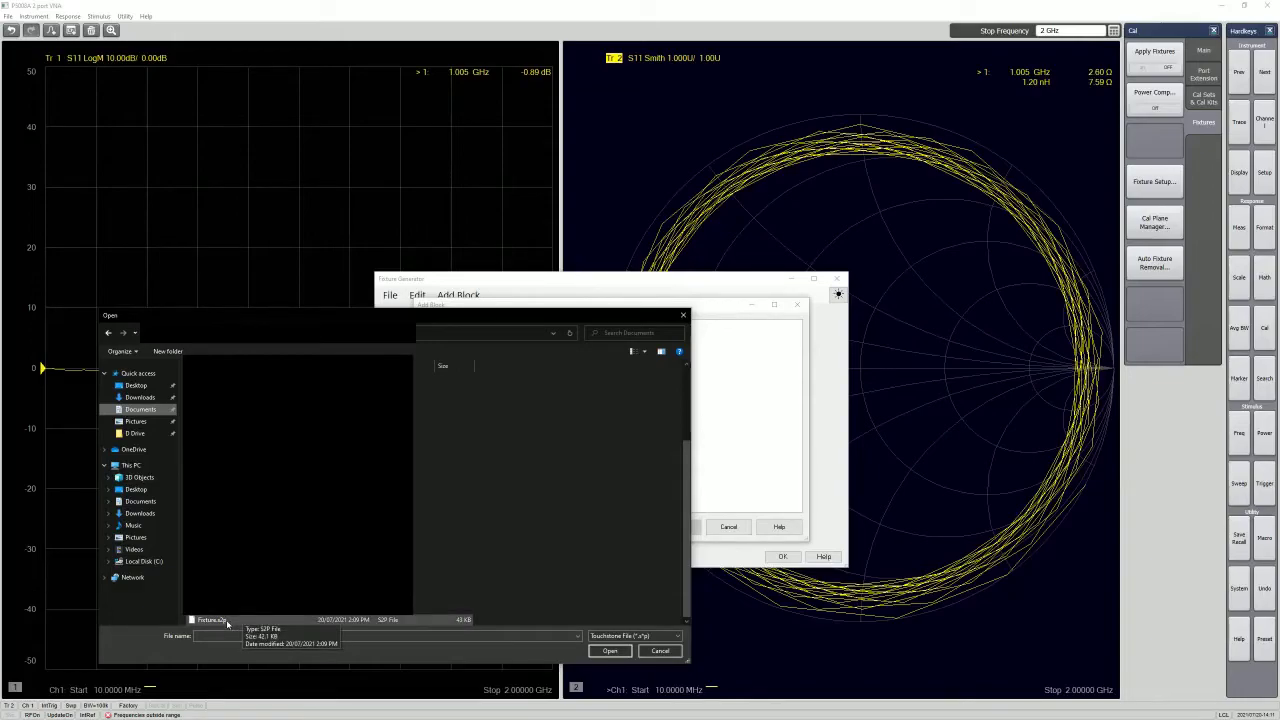
click(210, 620)
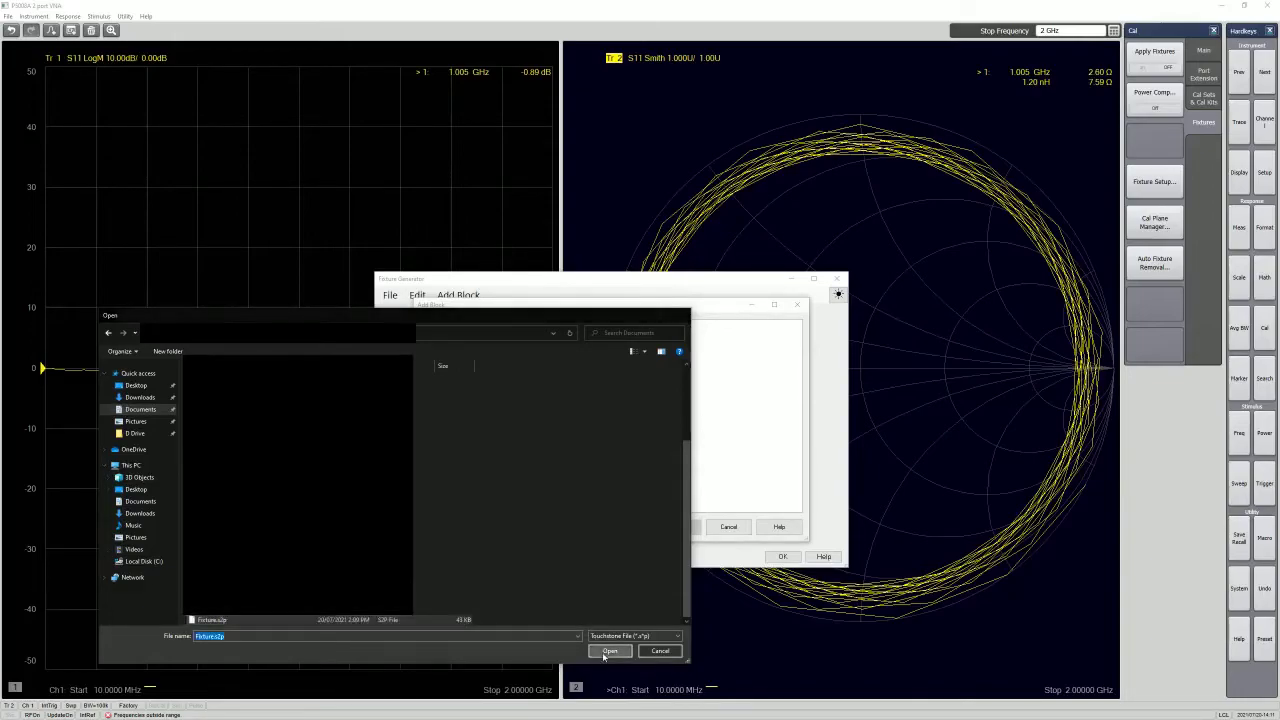
click(610, 651)
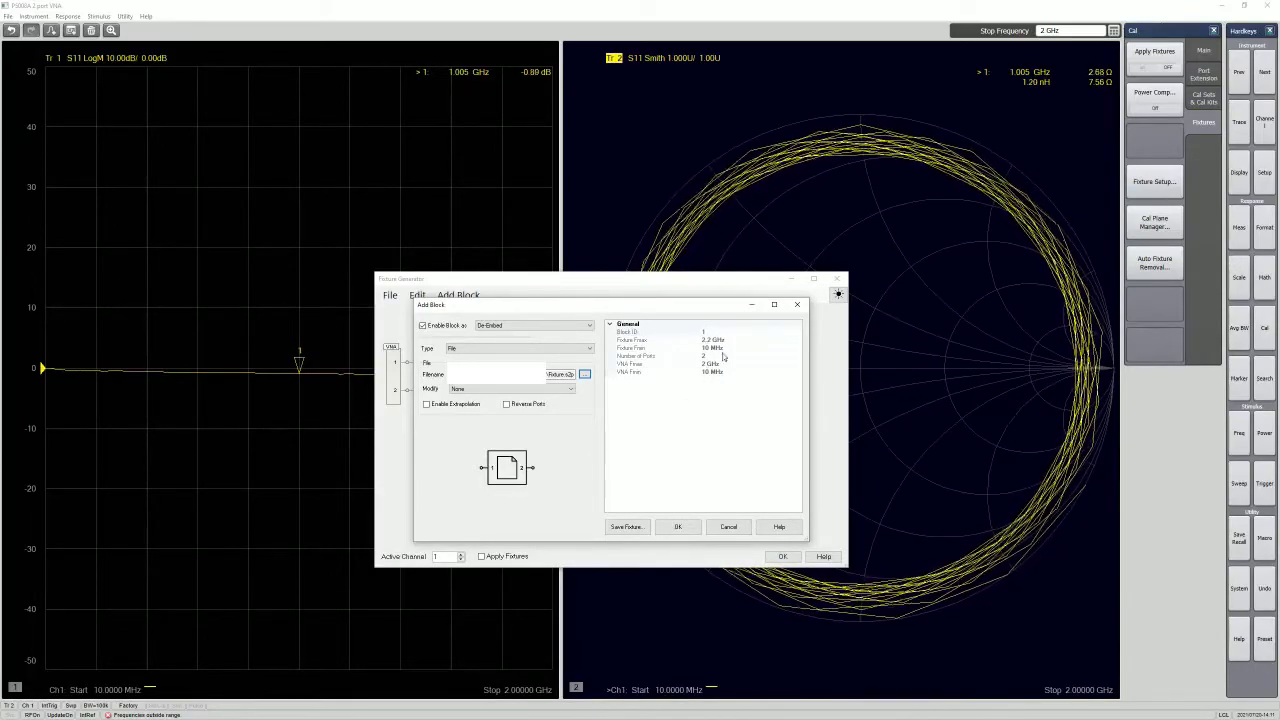
click(722, 357)
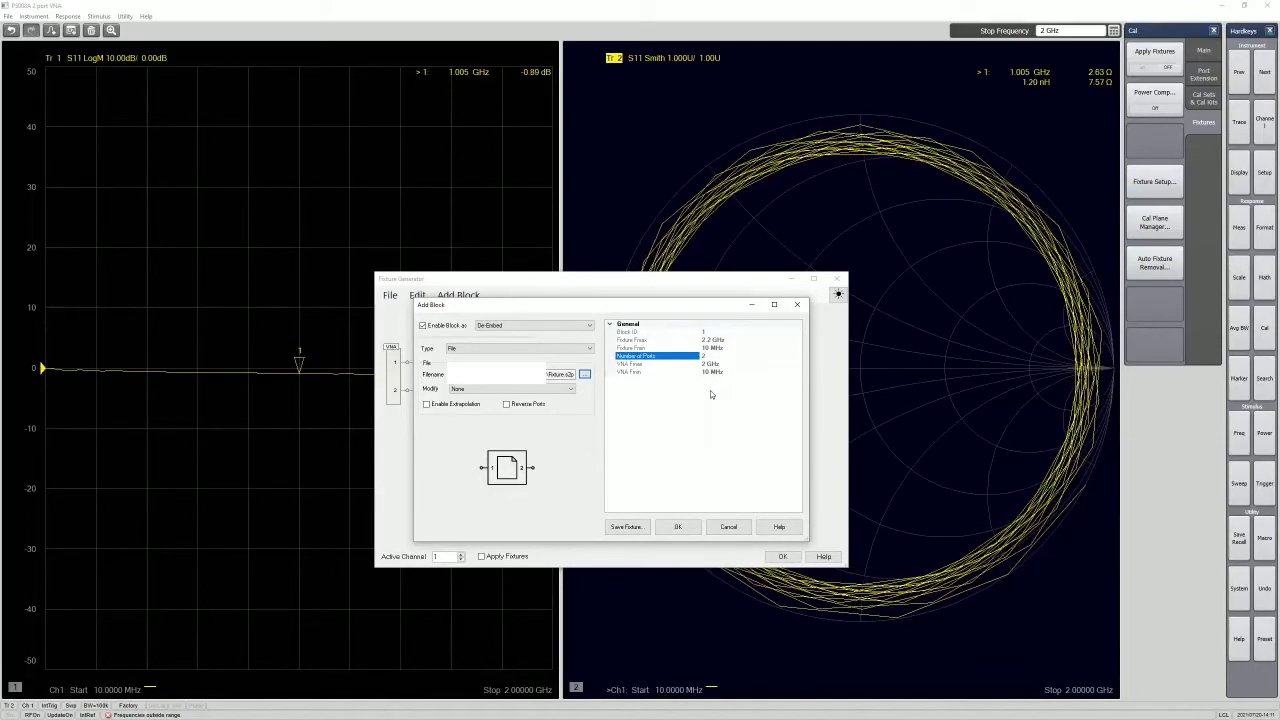
click(690, 531)
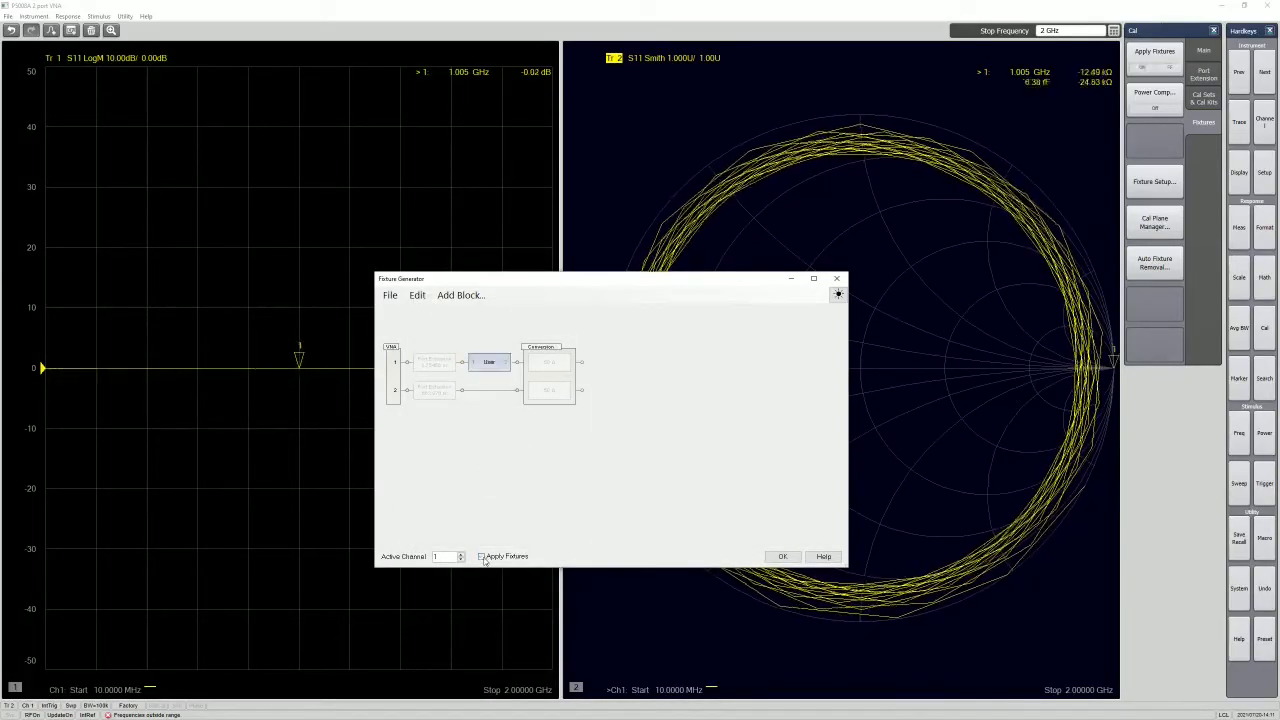
Step: Enable Apply Fixtures to collapse the Smith trace, then close the Fixture Generator with OK
click(482, 557)
drag(703, 289, 689, 410)
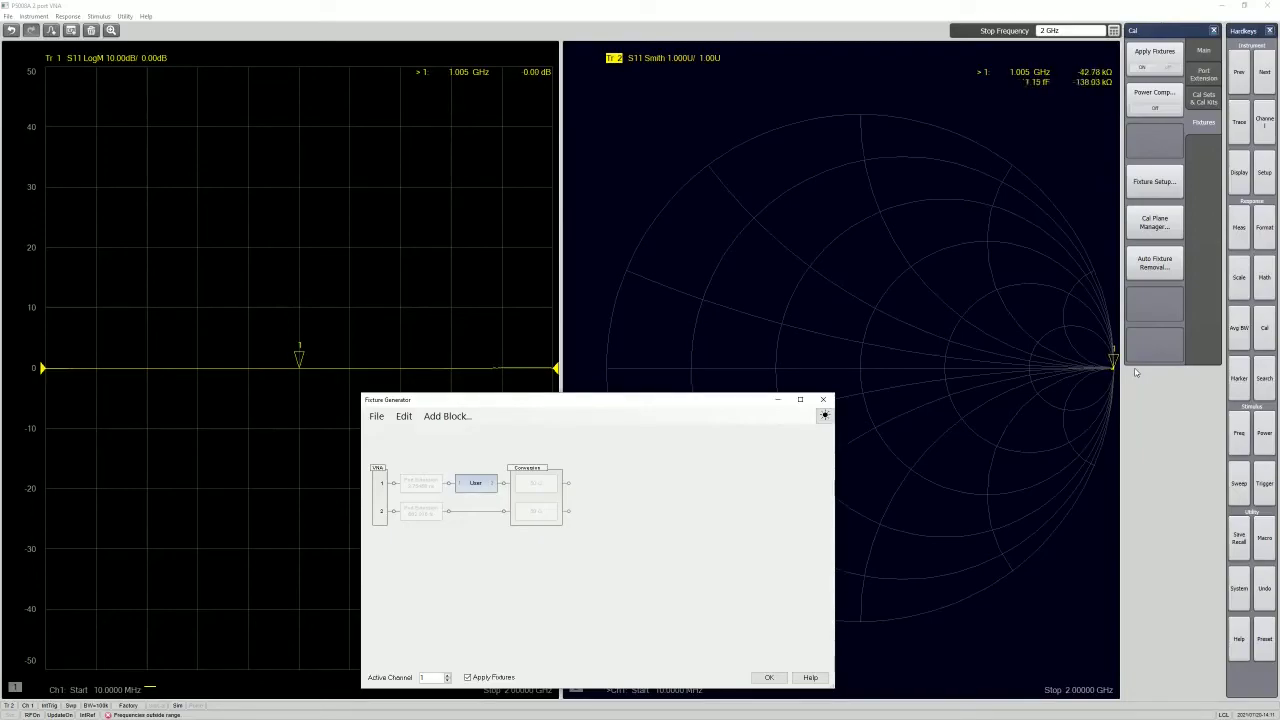
click(769, 677)
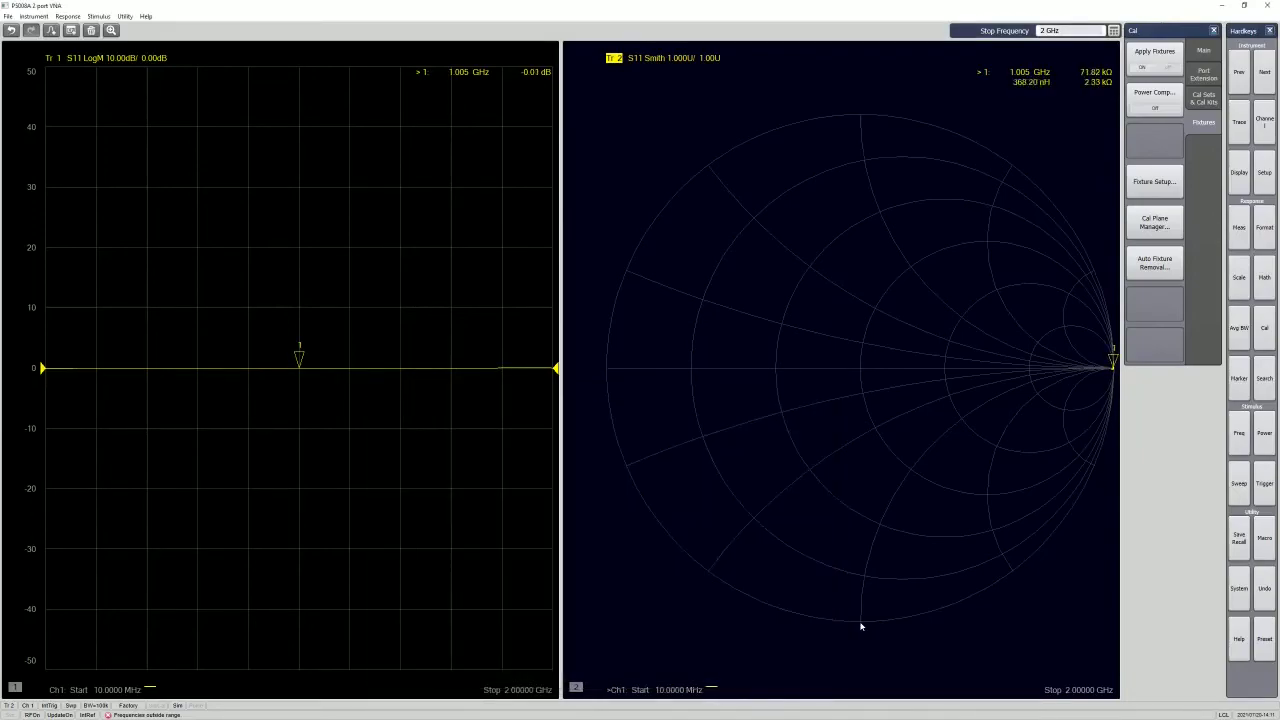